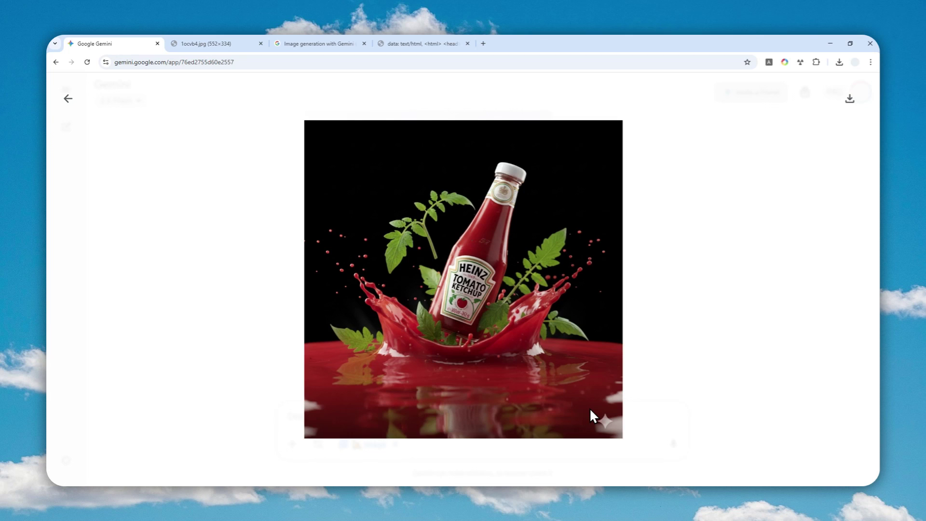
- Switch from the ketchup bottle picture to the 1ocvb4.jpg image tab
left_click(251, 45)
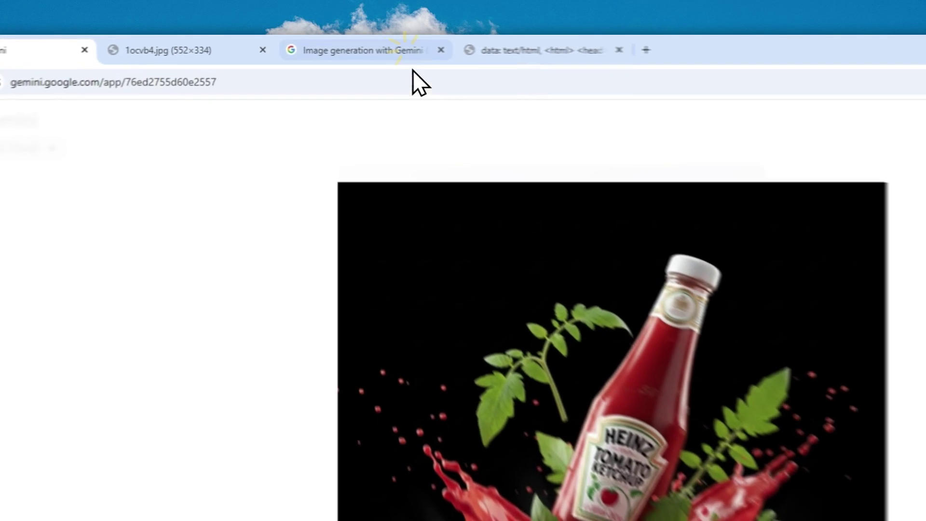
- Bring up the 'Image generation with Gemini (aka Nano Banana)' API documentation tab
left_click(345, 45)
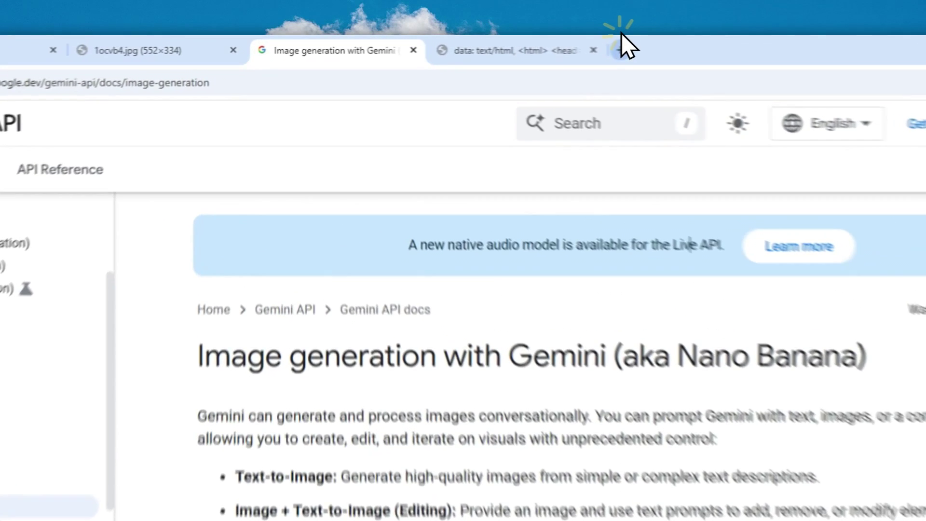
- Load gemini.google.com in a new tab via the 'ge' autocomplete
left_click(484, 43)
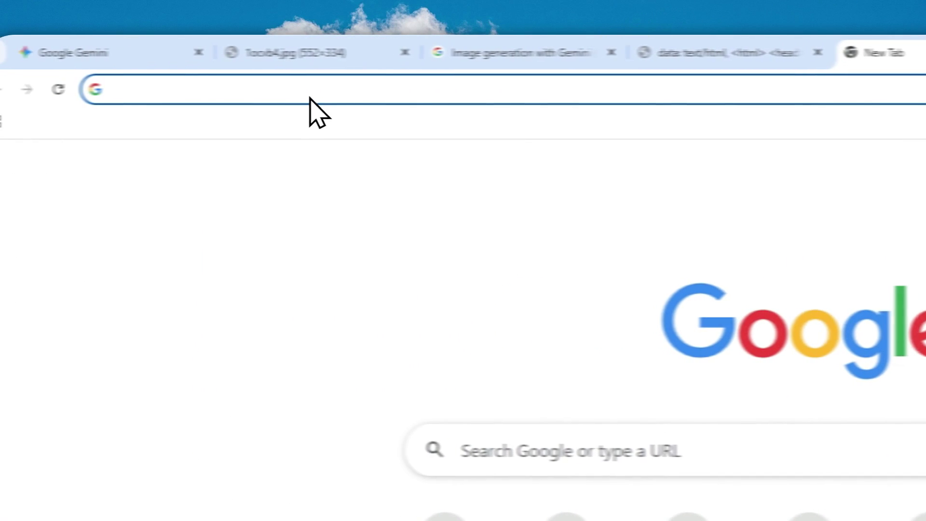
type("gemini.google.com")
key("Return")
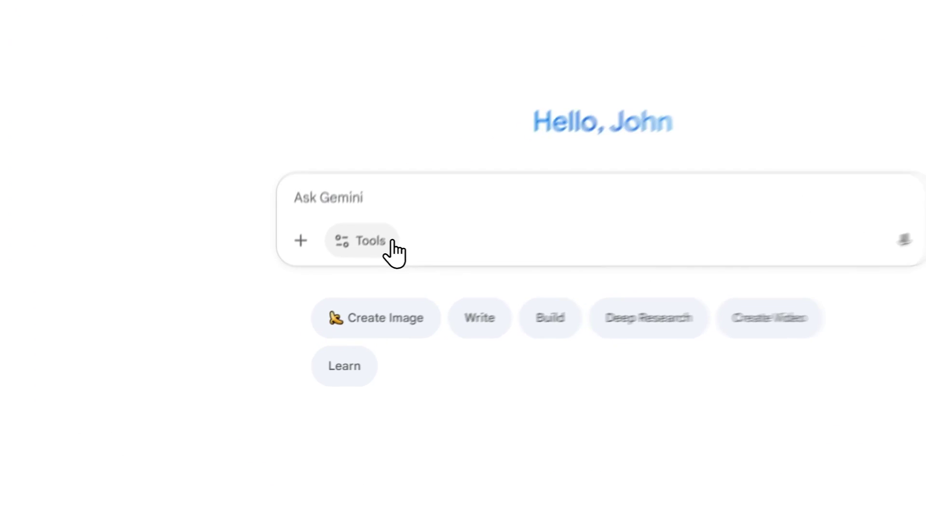
- Enable Canvas mode and copy the saved app prompt from the data:text/html tab
left_click(348, 293)
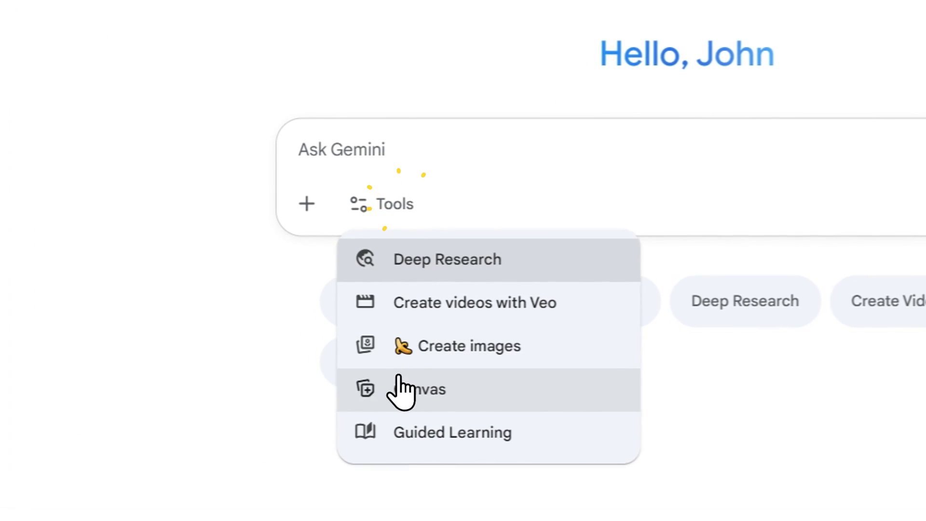
left_click(339, 386)
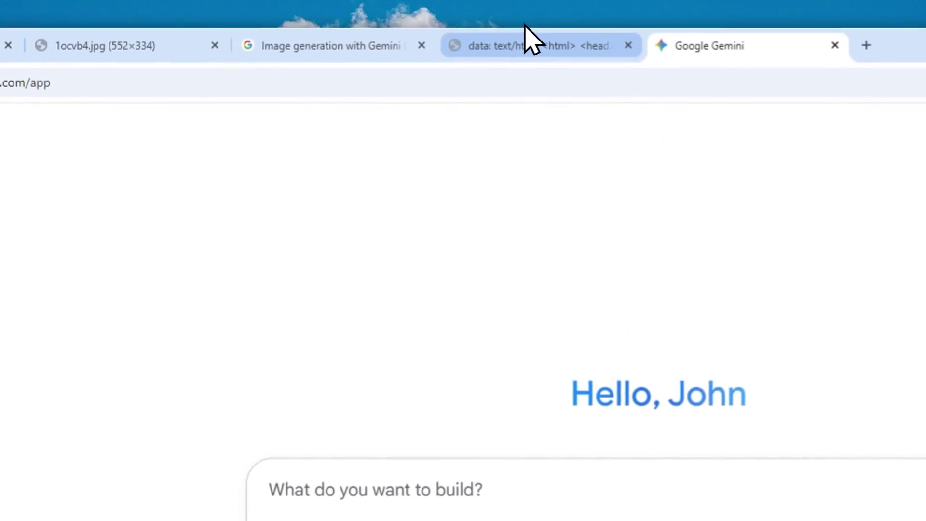
left_click(526, 38)
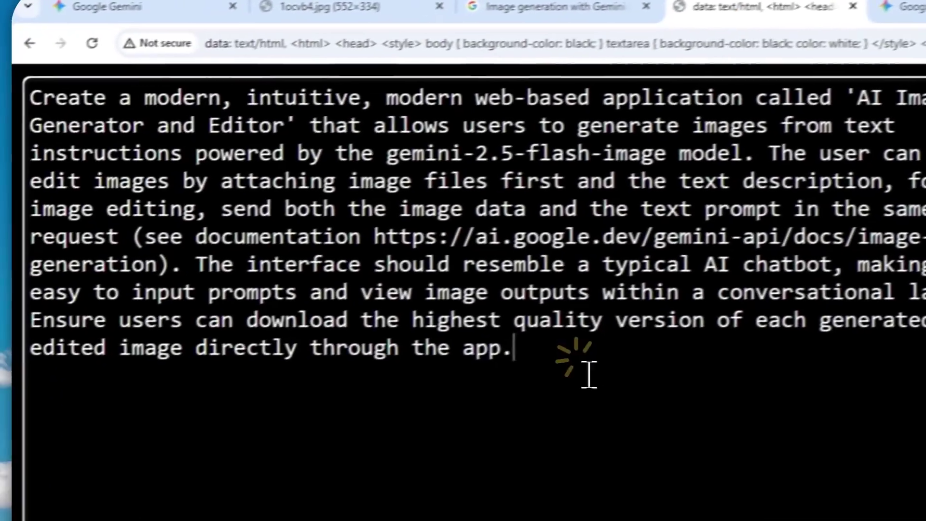
triple_click(326, 415)
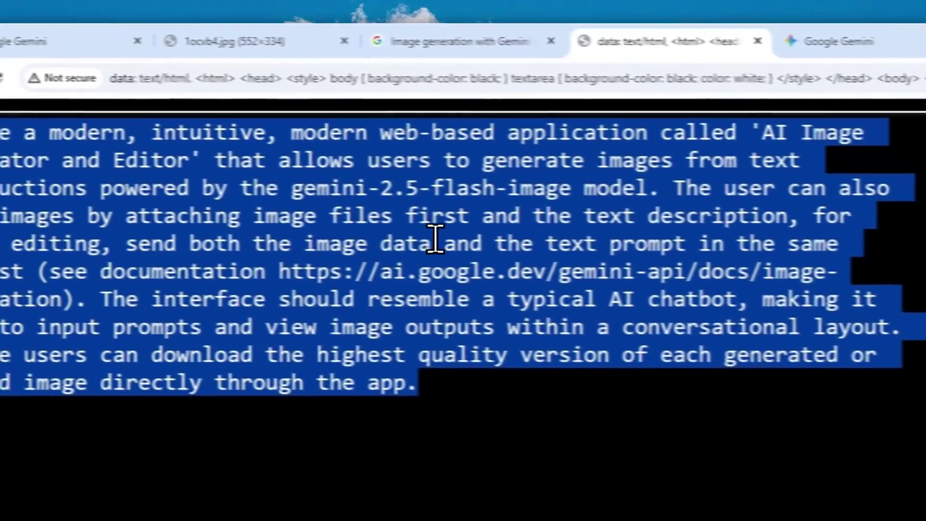
right_click(512, 207)
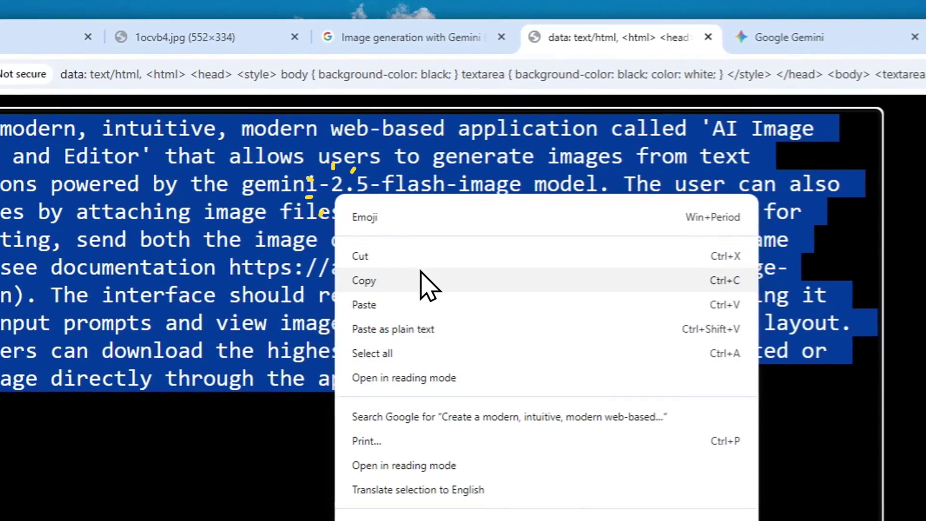
left_click(603, 294)
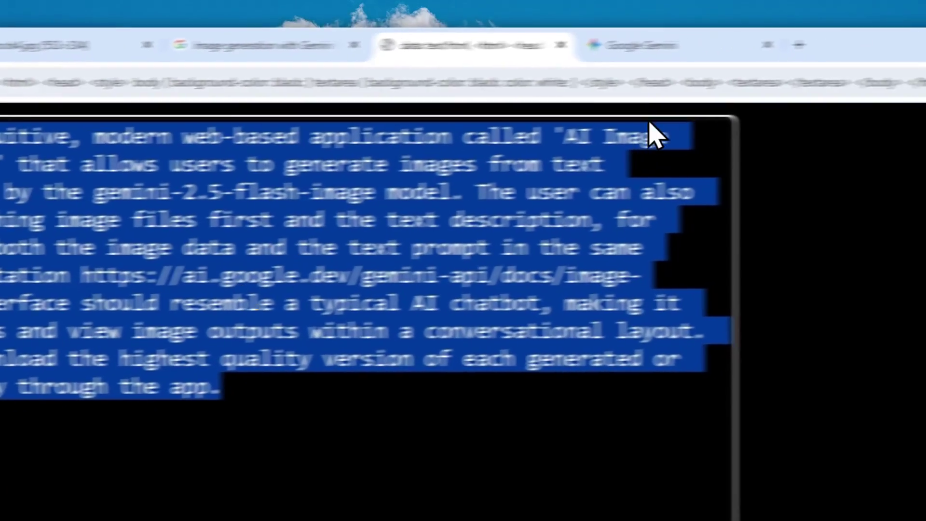
- Paste the 'AI Image Generator and Editor' prompt into Gemini's message box
left_click(789, 37)
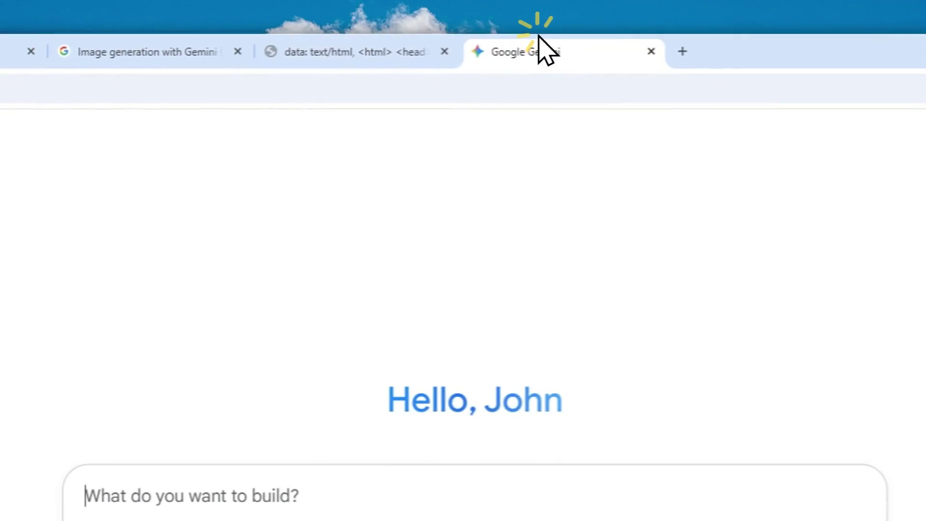
right_click(266, 418)
left_click(308, 356)
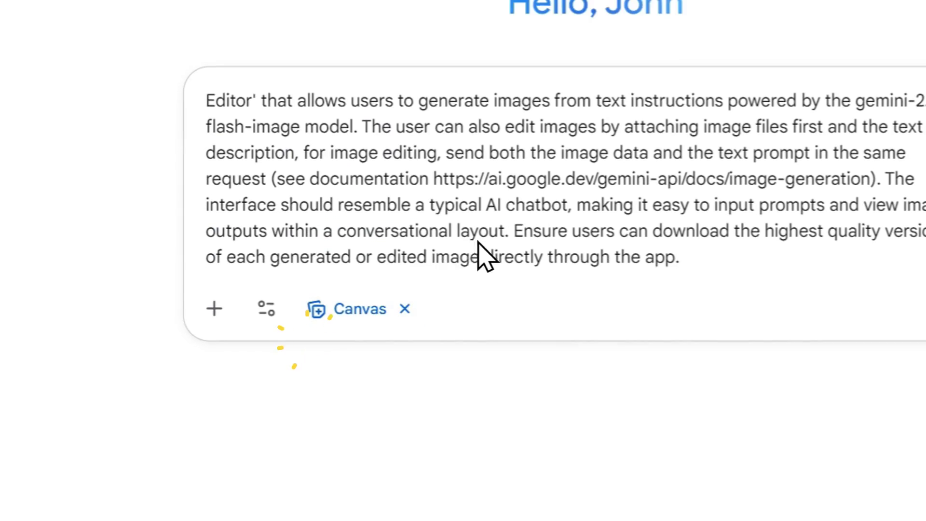
scroll(673, 237, "up", 2)
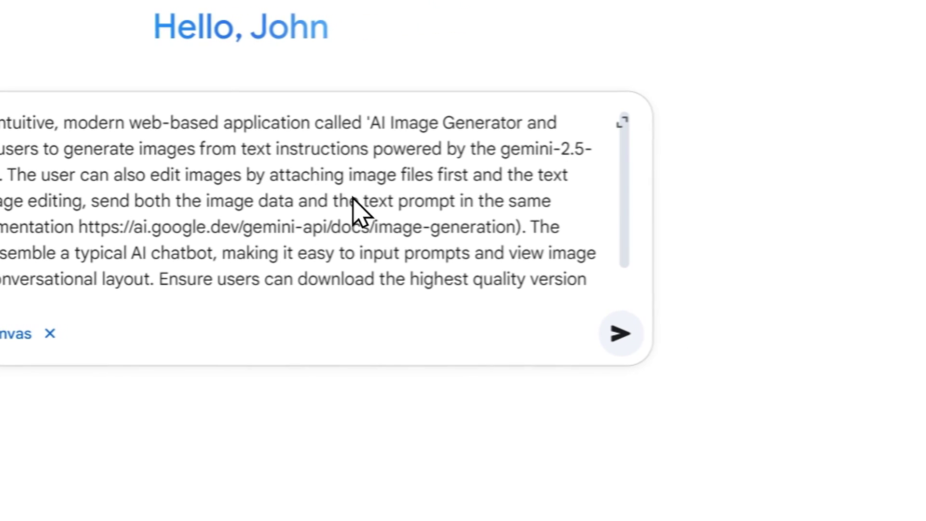
- Send the app prompt and highlight gemini-2.5-flash-image in Gemini's reply
left_click(618, 338)
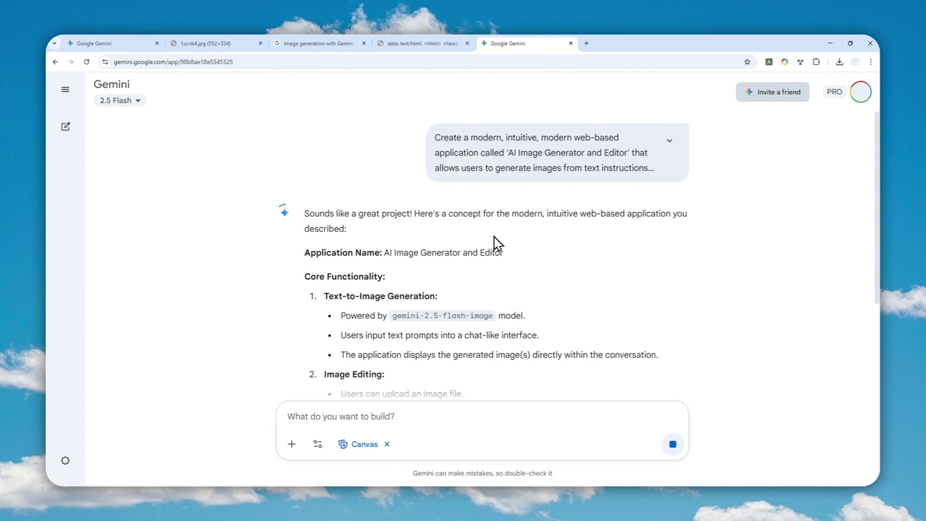
left_click_drag(392, 316, 446, 315)
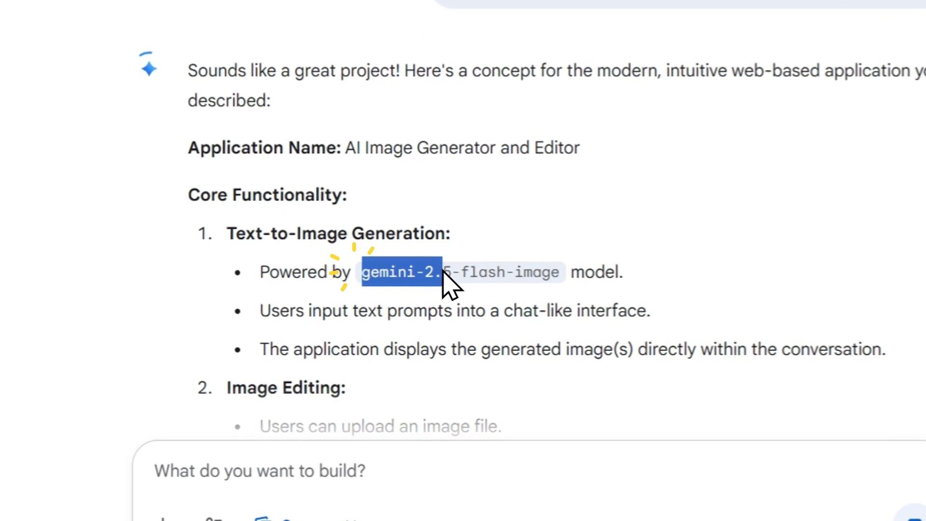
left_click_drag(467, 272, 571, 271)
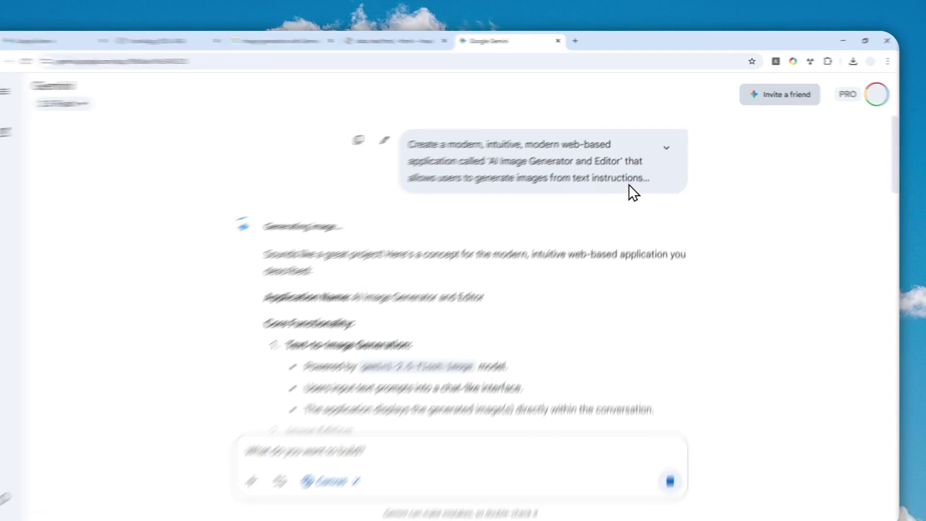
- Expand the full prompt, highlight its model name, and scroll down to the mockup image
left_click(669, 140)
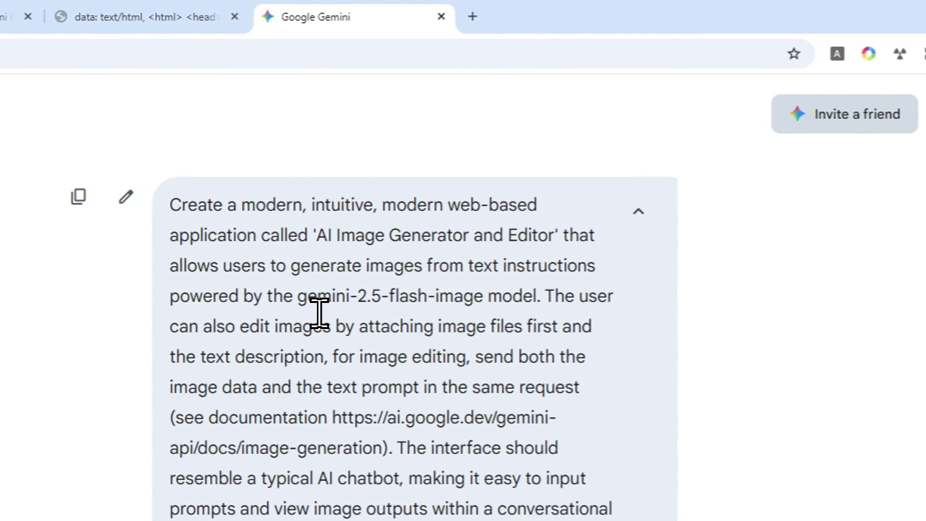
left_click_drag(318, 286, 505, 311)
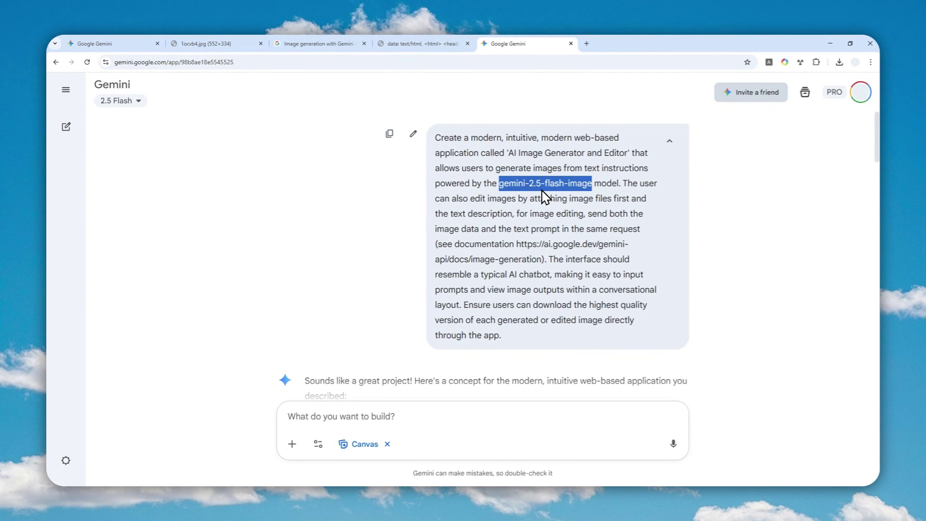
scroll(534, 234, "down", 12)
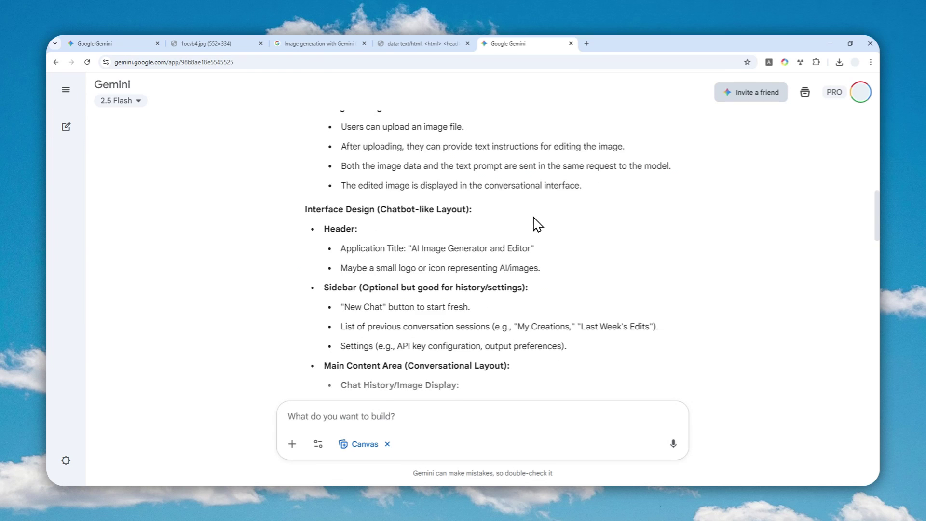
scroll(475, 224, "down", 14)
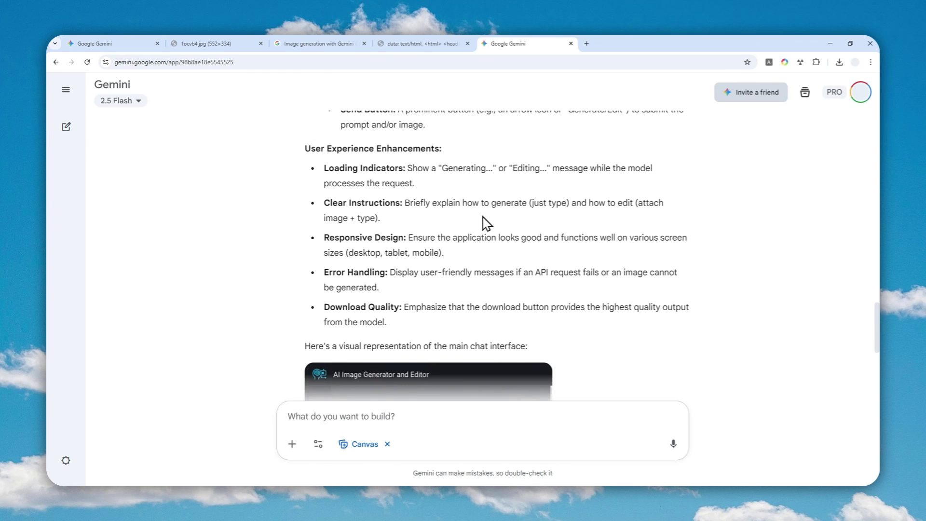
- Send 'Please open the Canvas mode.' so Gemini starts writing the app's HTML
left_click(331, 417)
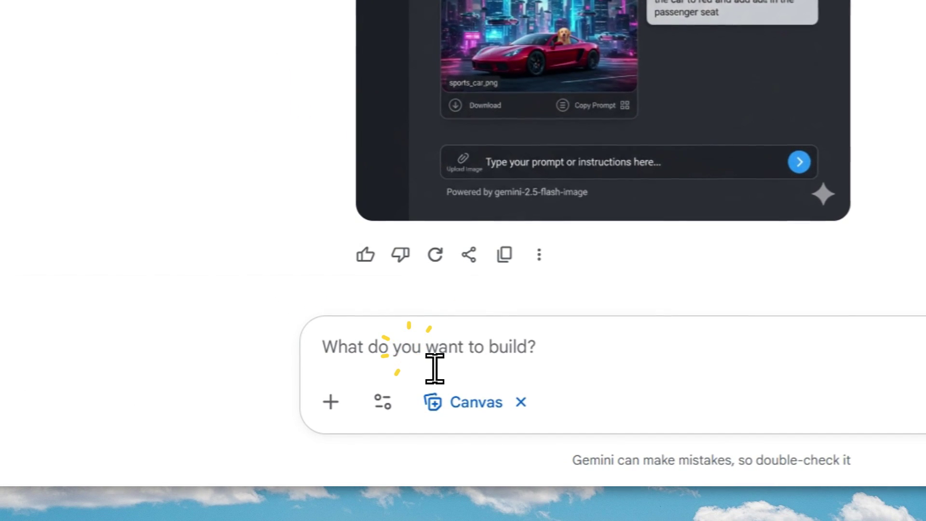
type("Please open ")
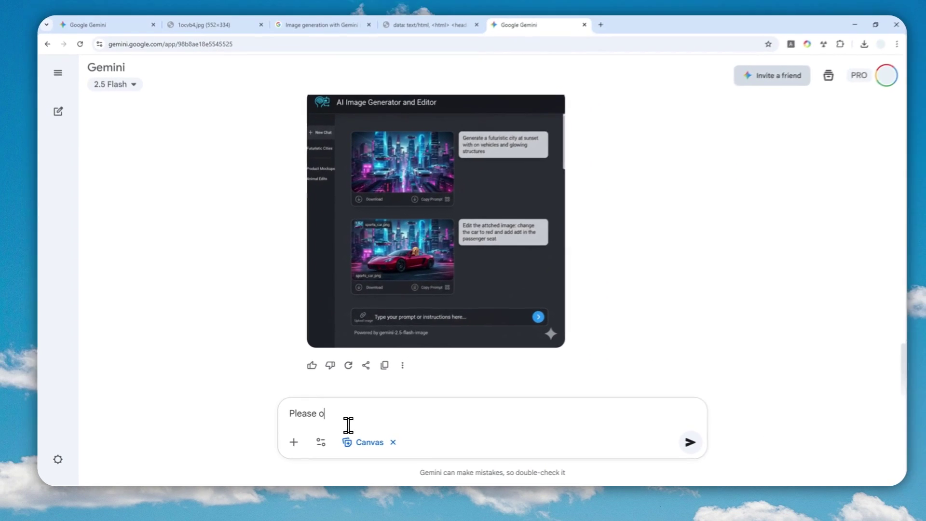
type("the Canvas mode.")
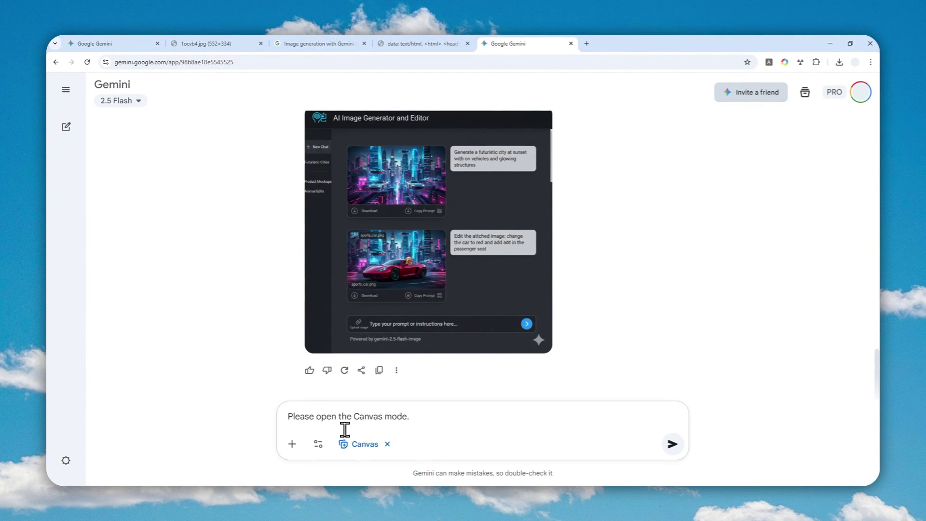
left_click(673, 444)
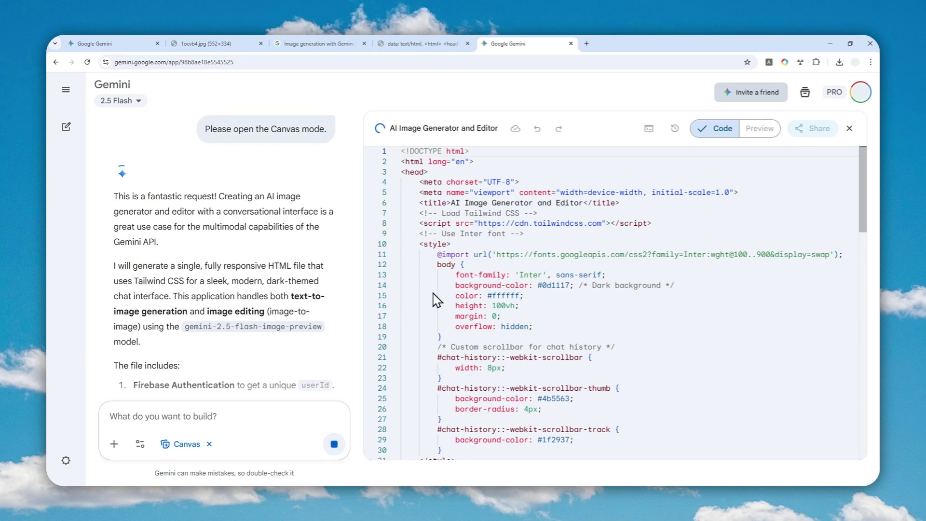
- View the finished AI Image Studio preview with its welcome message in Canvas
scroll(300, 215, "up", 5)
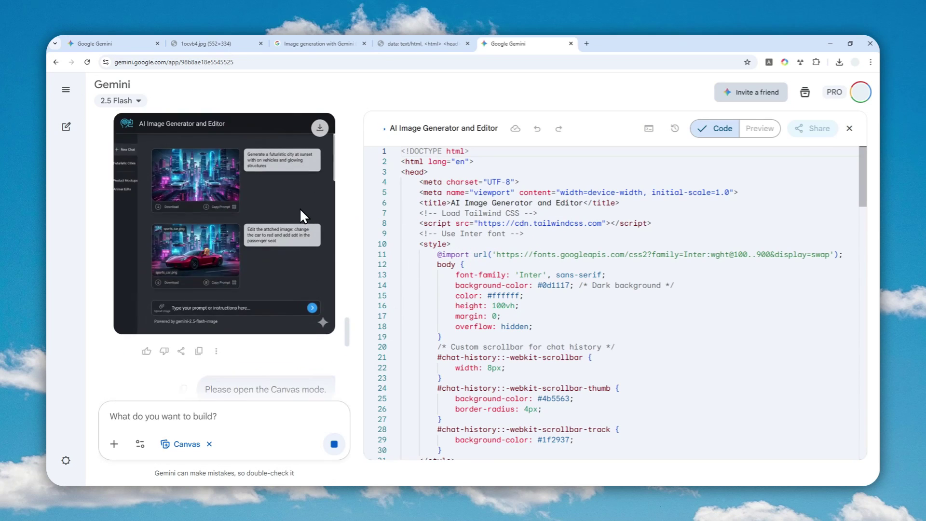
scroll(331, 269, "up", 10)
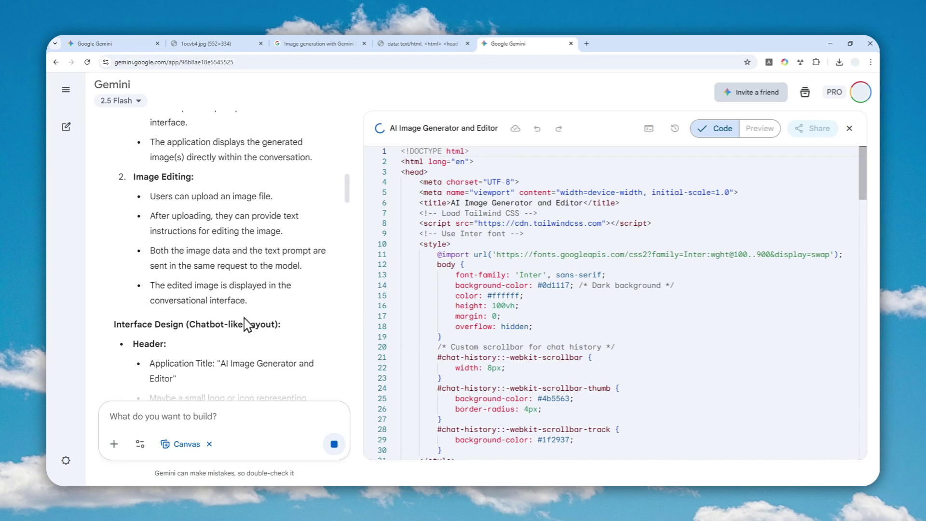
scroll(290, 301, "up", 5)
left_click(449, 474)
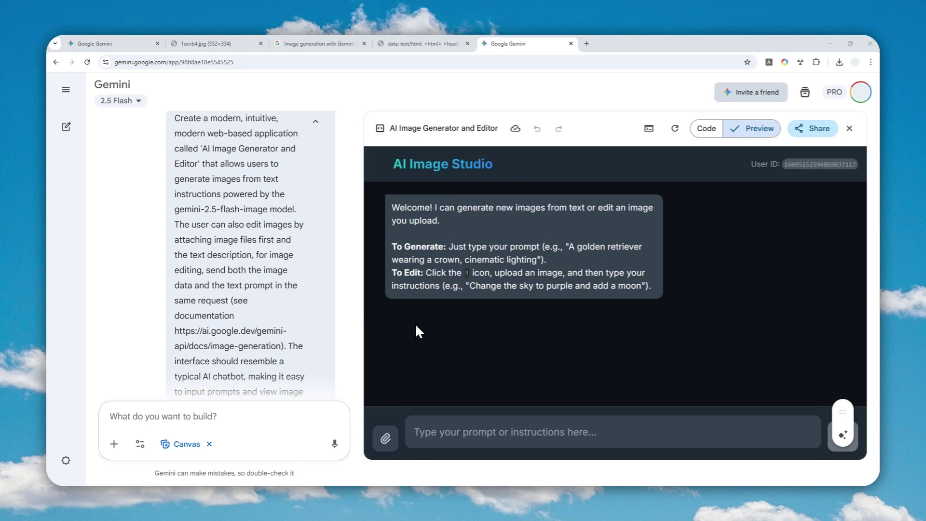
- Ask AI Image Studio for a realistic-style picture of a cat and dog playing badminton
left_click(488, 437)
type("Generate a picture ")
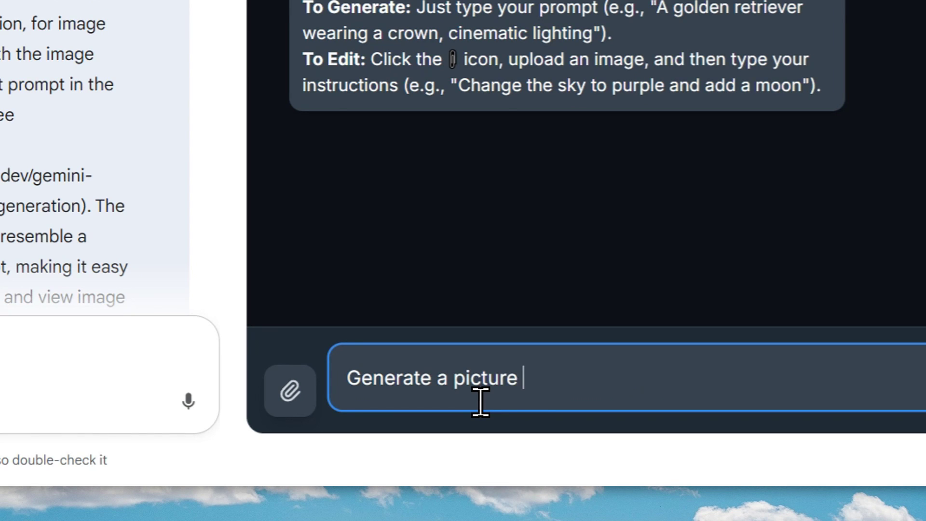
type("of a cat and")
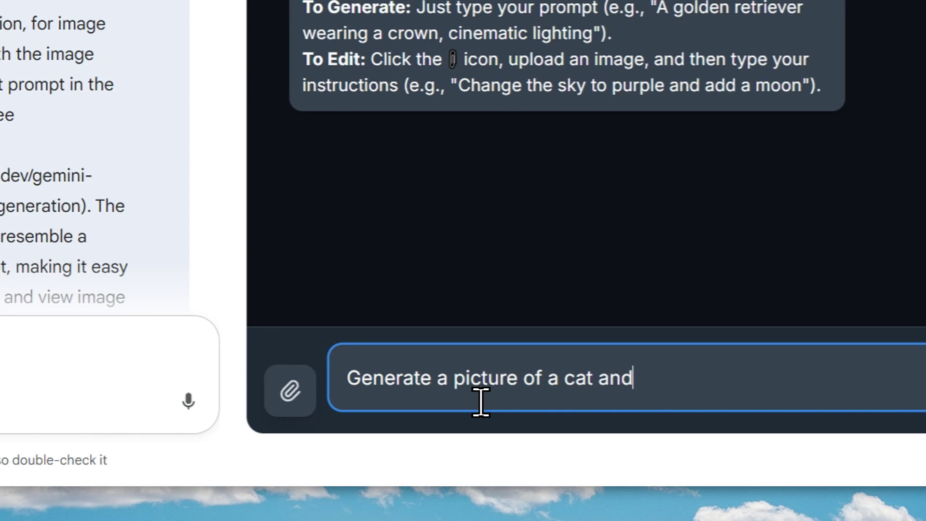
type(" dog playing badminto")
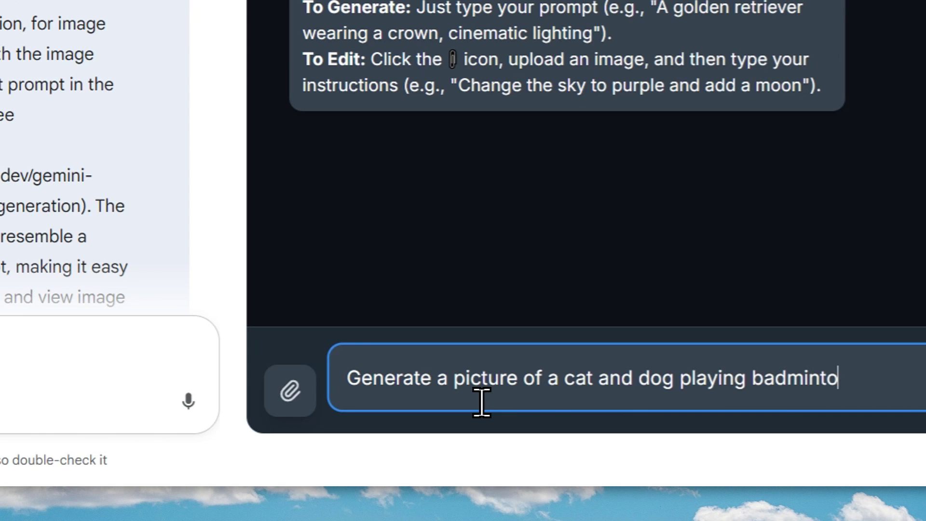
type("n in a realisti")
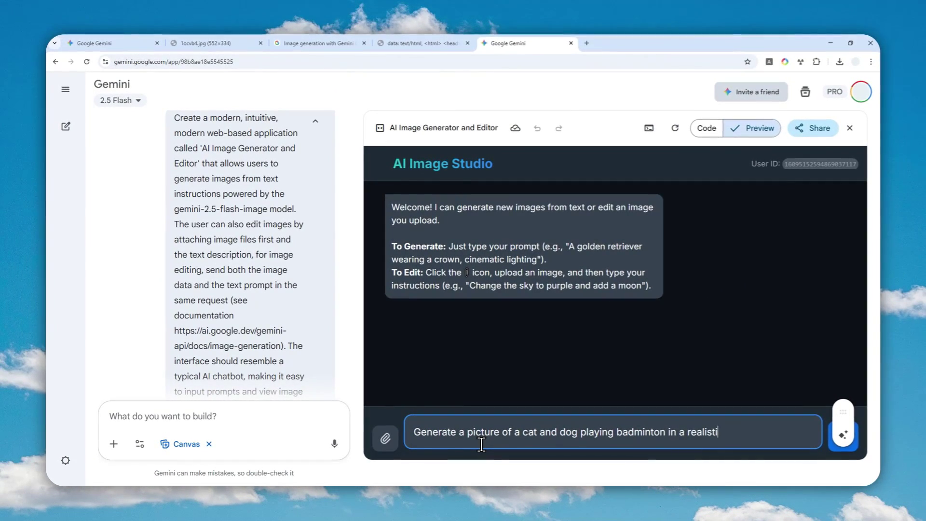
type("c style")
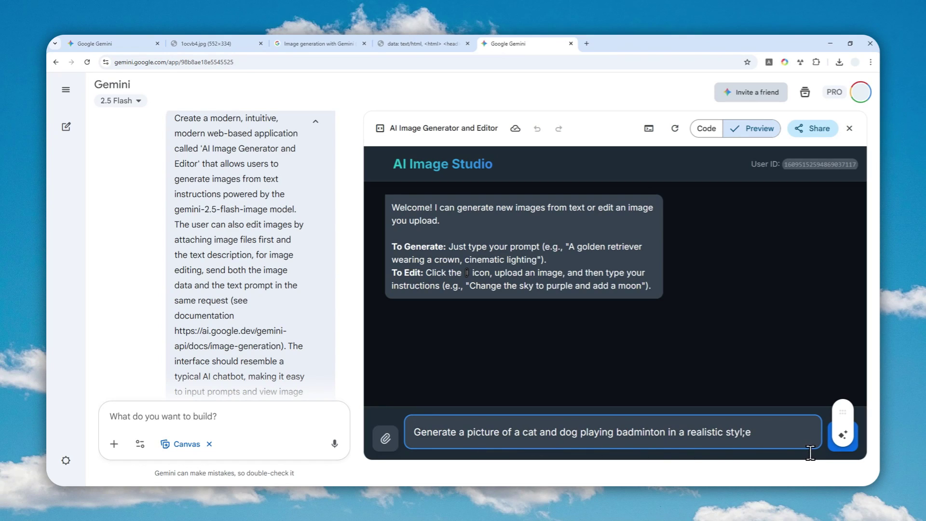
key("shift+Return")
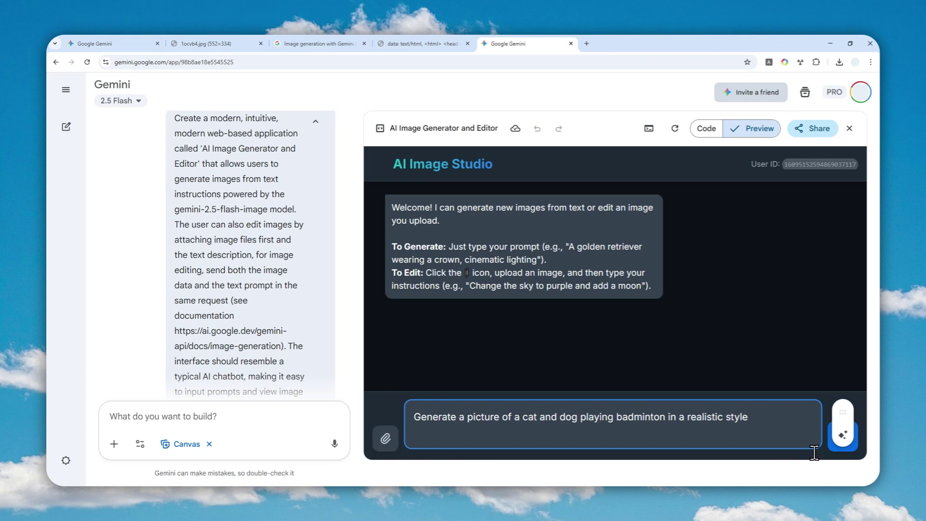
key("BackSpace")
left_click(842, 436)
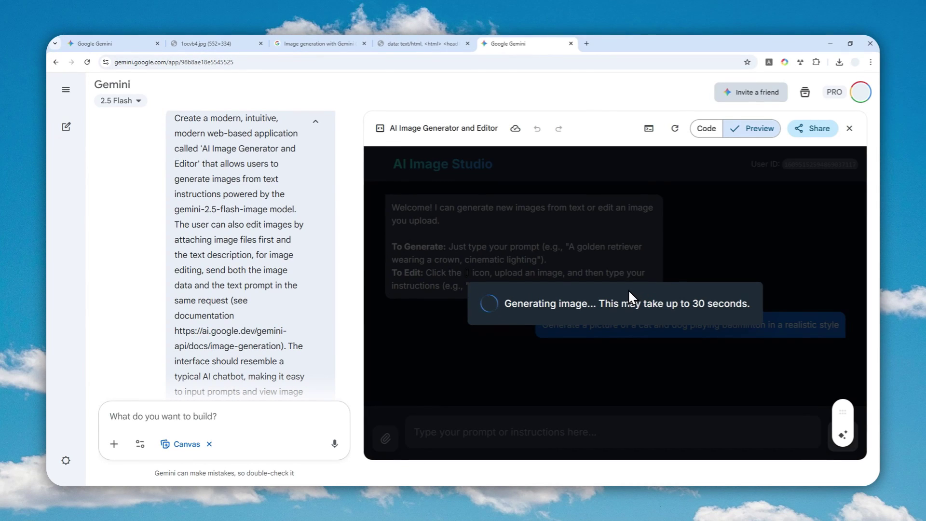
- Download the generated cat-and-dog badminton image as a PNG
scroll(213, 173, "up", 1)
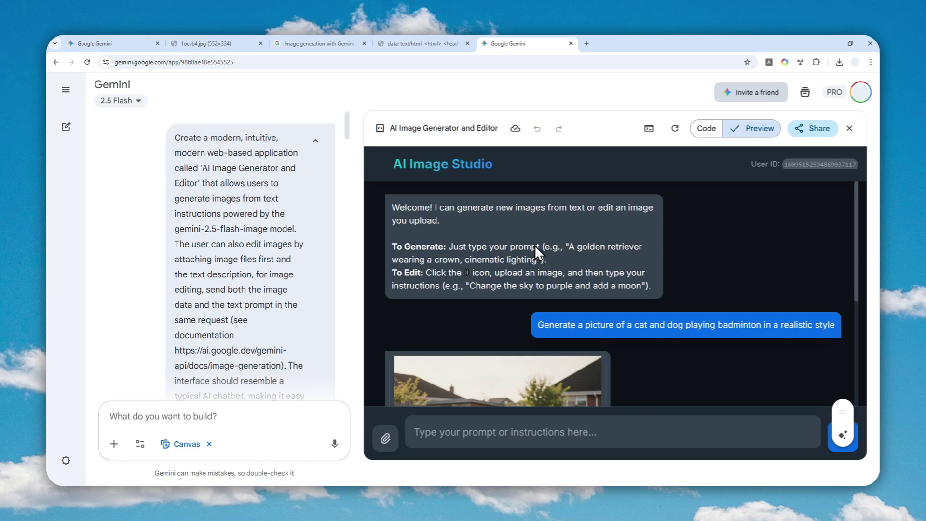
scroll(550, 271, "down", 5)
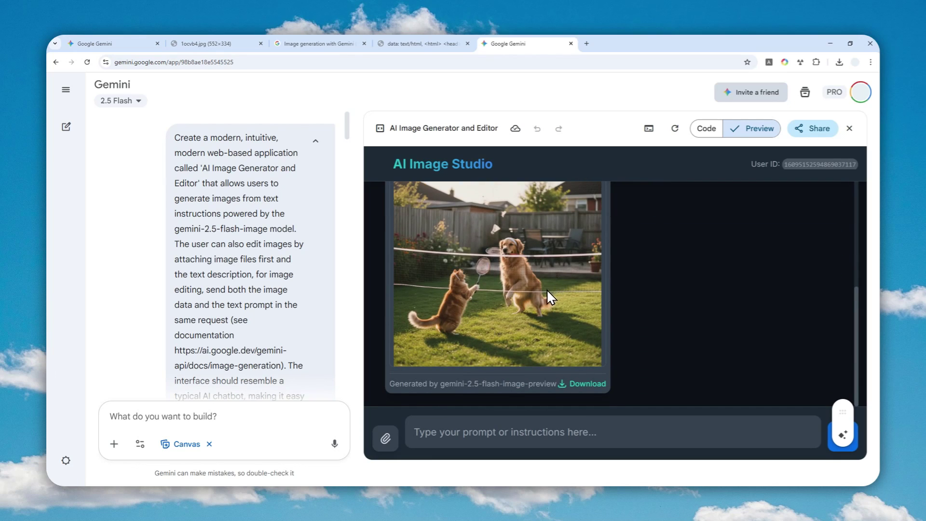
scroll(541, 303, "up", 1)
scroll(531, 308, "down", 1)
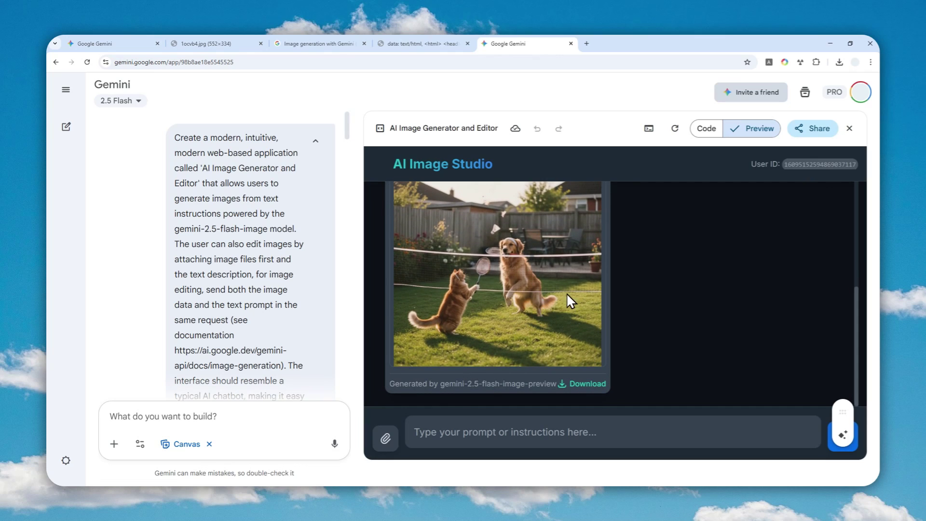
left_click(597, 385)
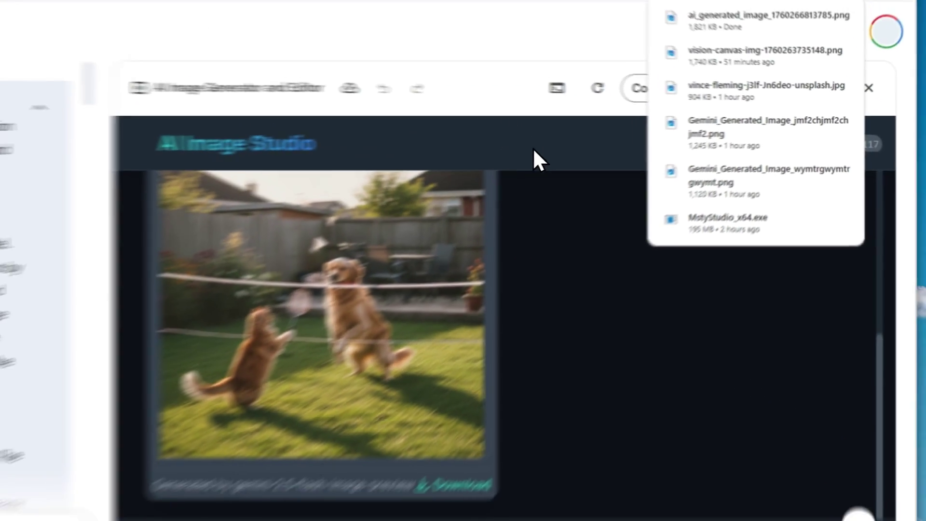
- Copy the badminton prompt text from its chat bubble
scroll(493, 285, "up", 2)
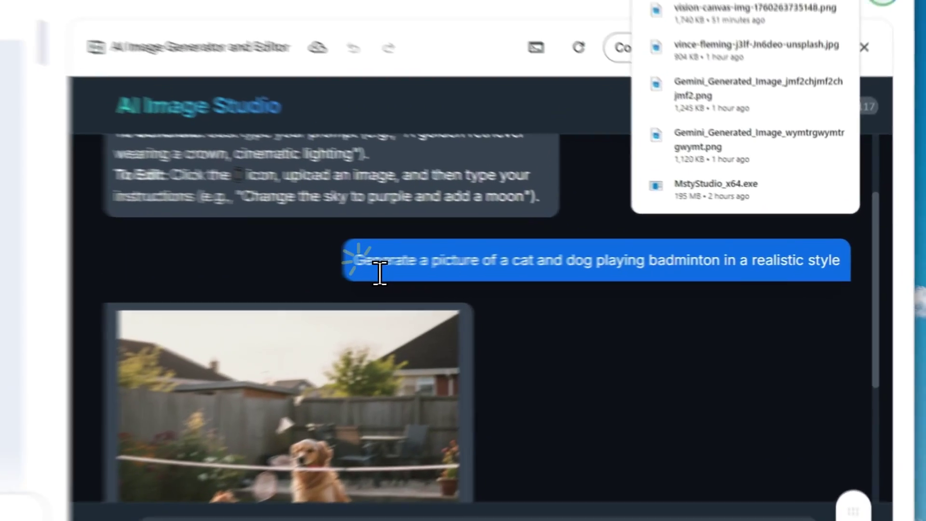
left_click_drag(539, 259, 834, 259)
right_click(659, 255)
left_click(556, 270)
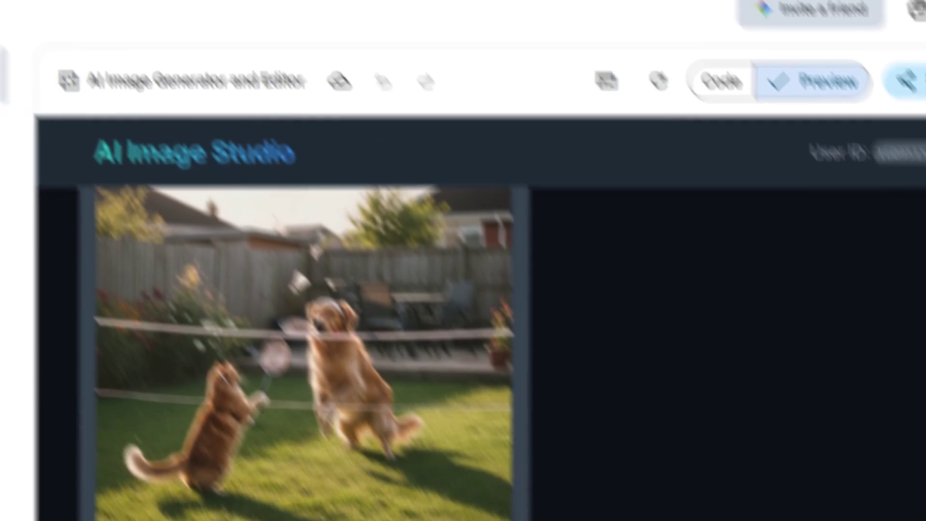
- Open Gemini in a new browser tab
key("ctrl+t")
type("gemini.google.com")
key("Return")
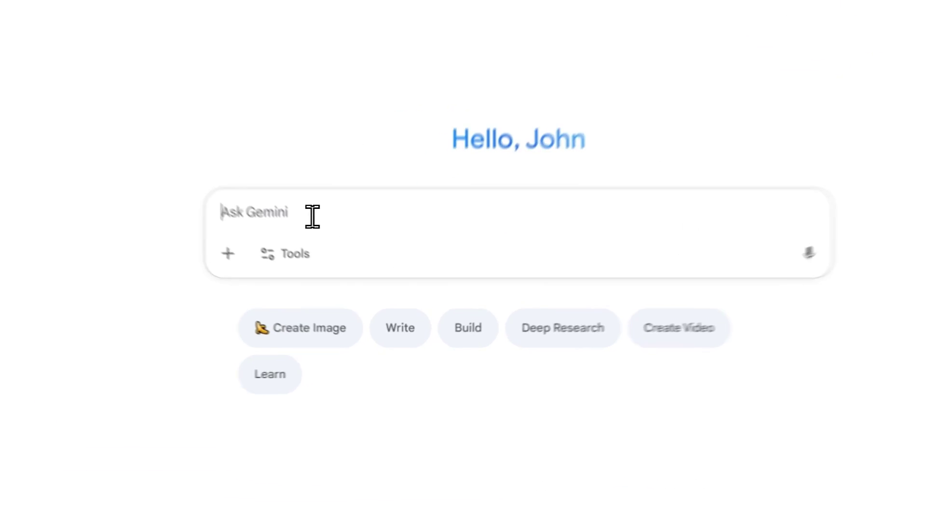
- Generate the badminton picture with regular Gemini image creation, view it, then return to the canvas
right_click(339, 270)
left_click(290, 329)
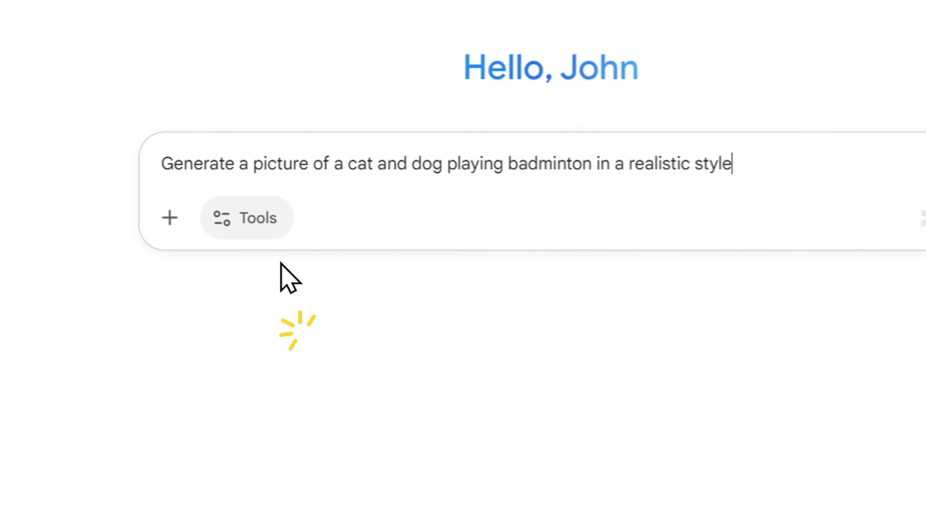
left_click(245, 223)
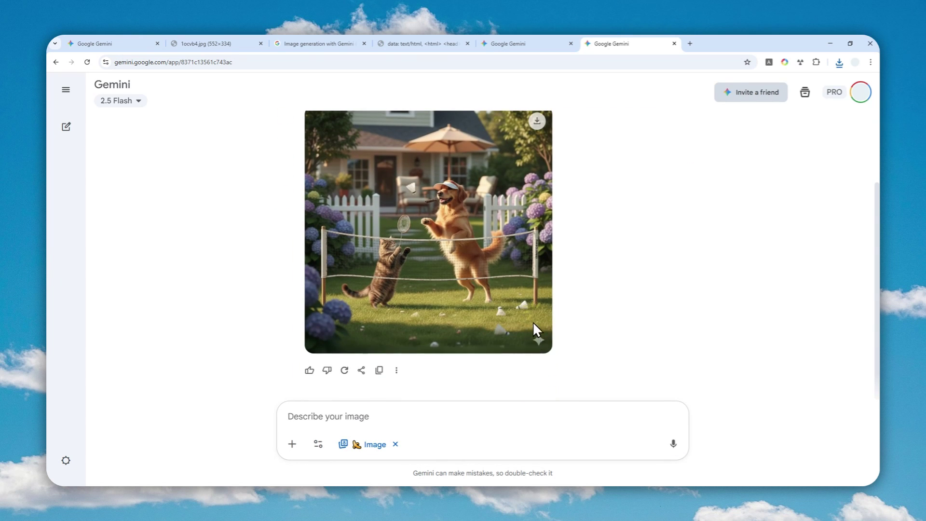
left_click(532, 319)
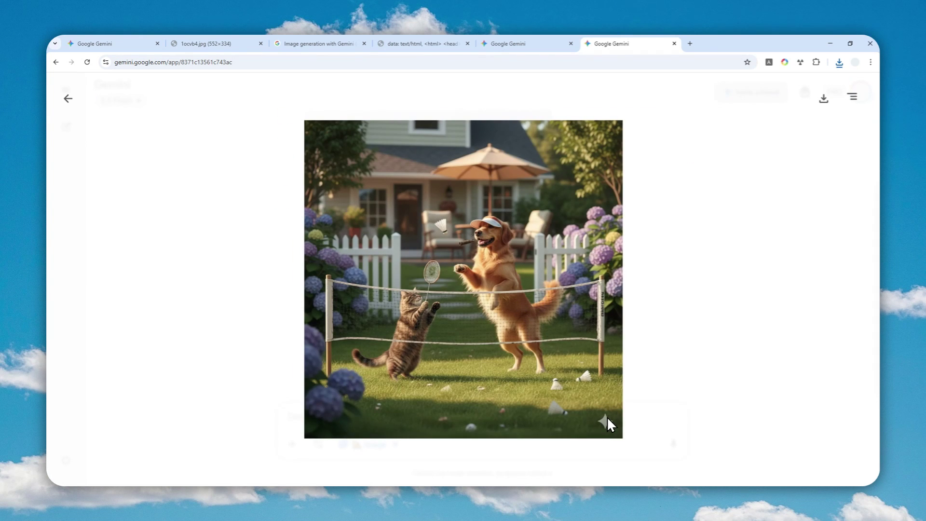
left_click(540, 41)
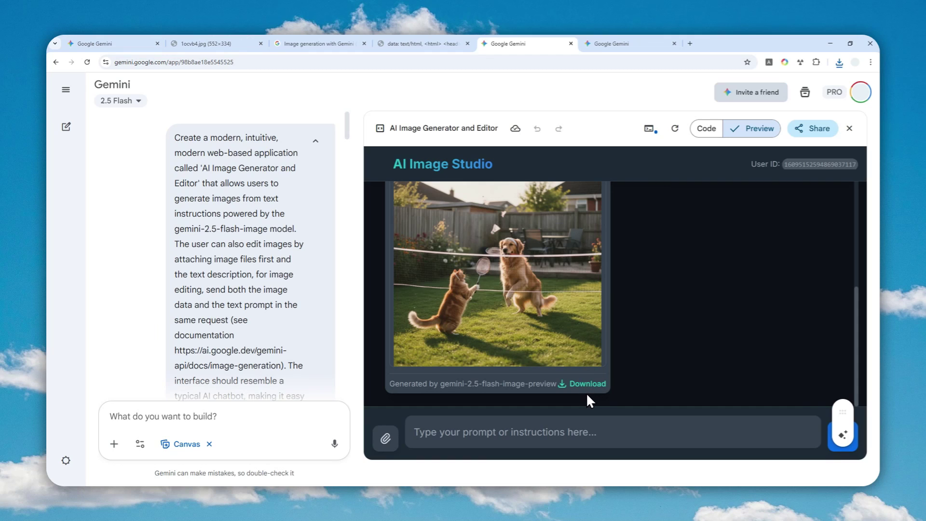
- Attach big mustache.jpg and ask AI Image Studio to 'remove the moustache'
scroll(569, 337, "up", 2)
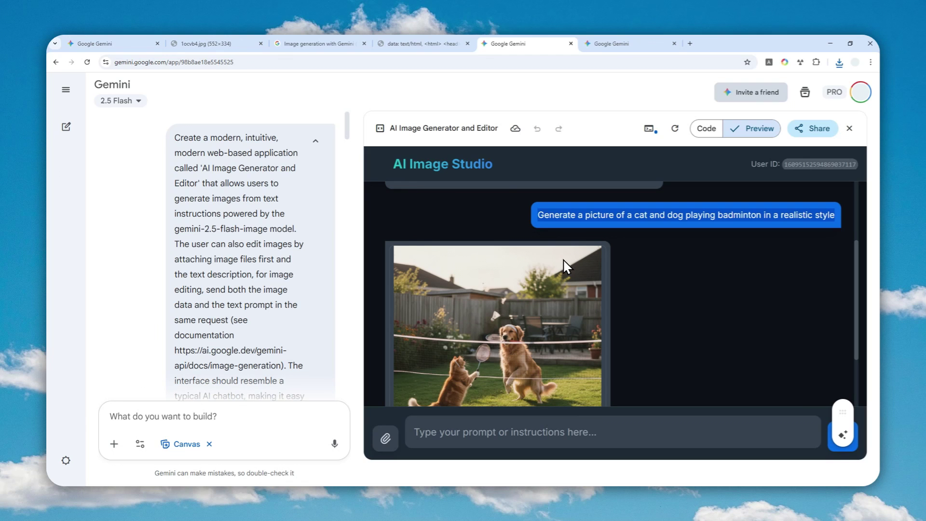
scroll(583, 256, "down", 3)
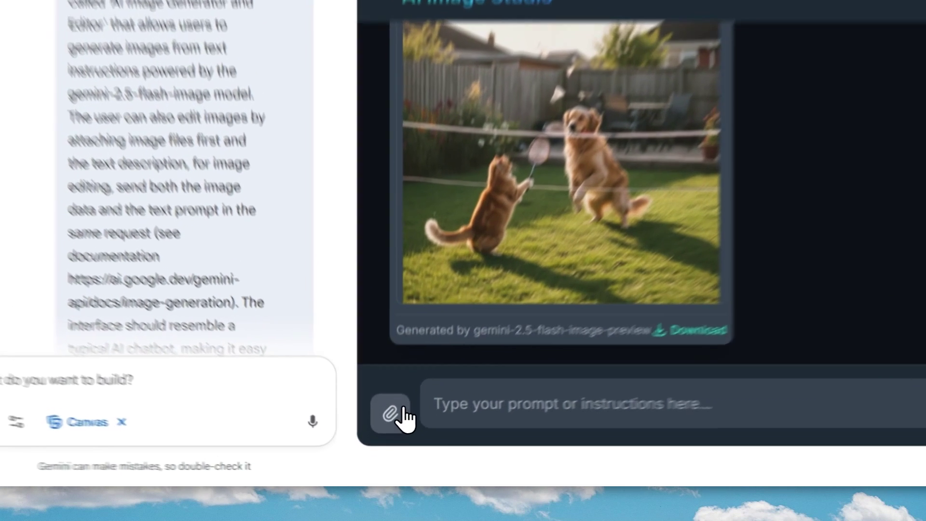
left_click(385, 438)
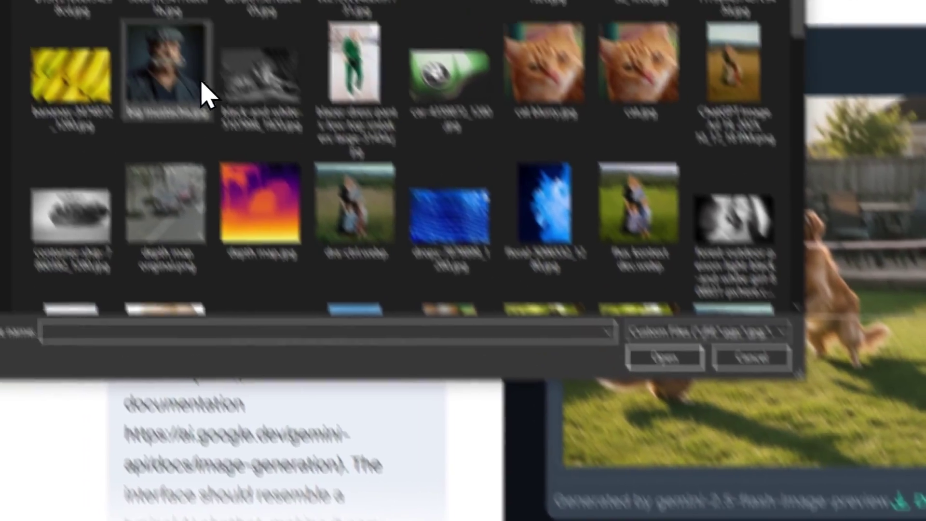
left_click(62, 0)
left_click(740, 460)
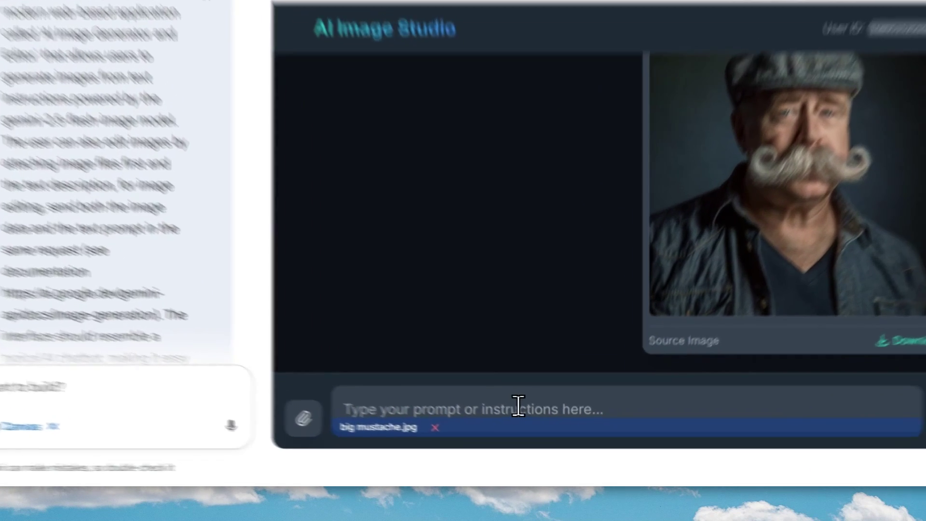
type("remove the m")
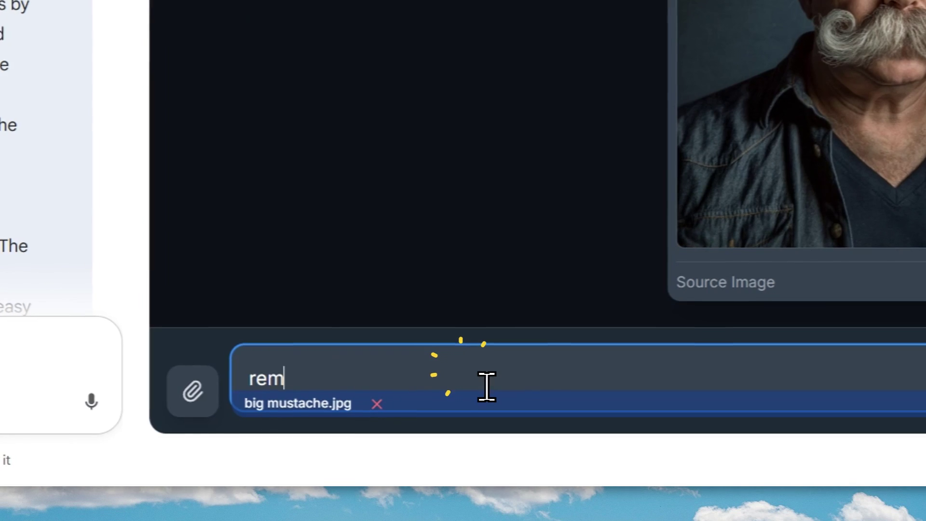
type("oustache")
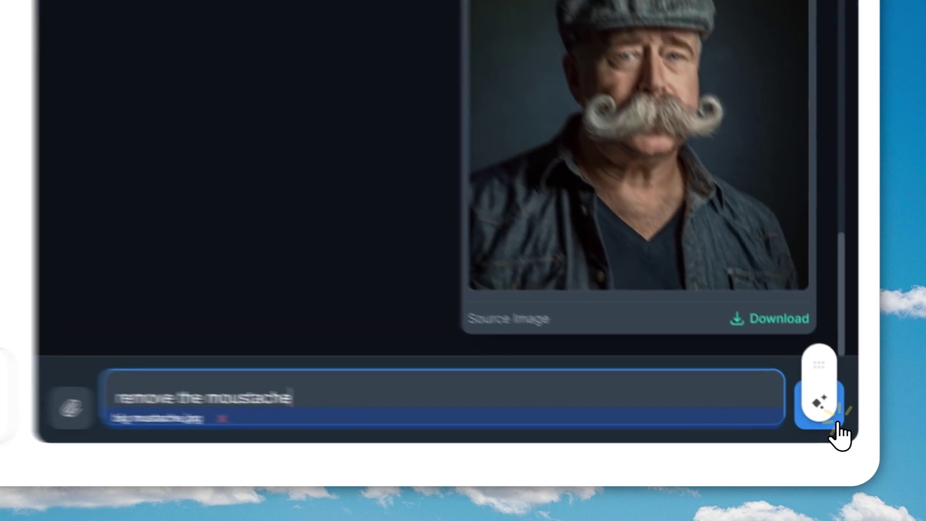
left_click(847, 440)
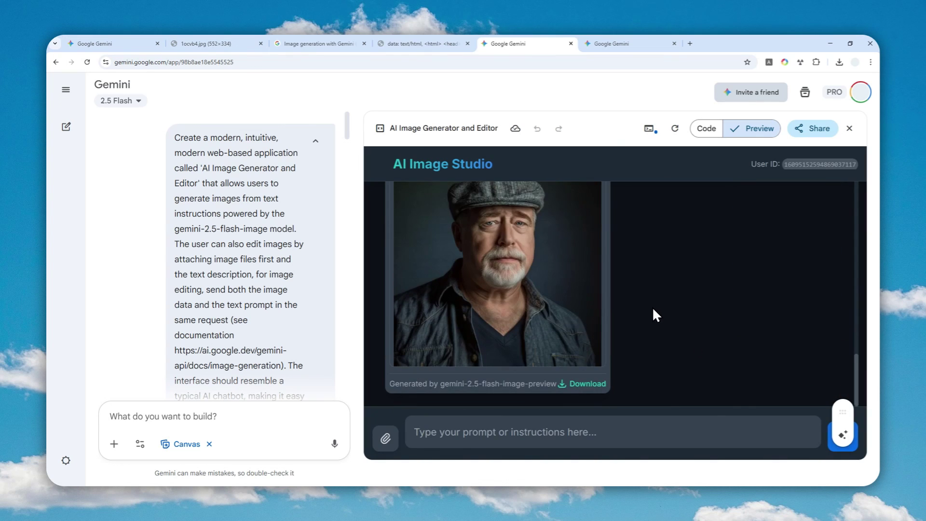
- Attach big mustache.jpg to the AI Image Studio prompt again
scroll(589, 282, "up", 2)
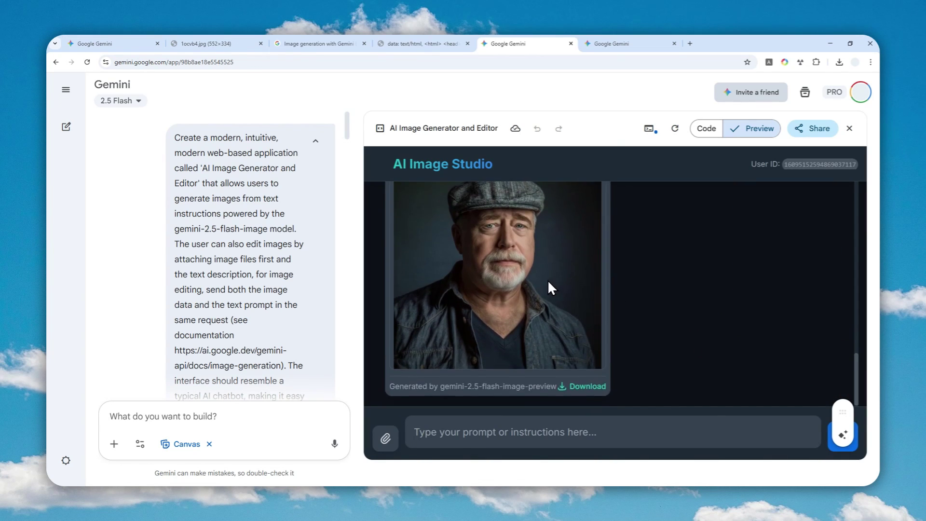
scroll(550, 288, "up", 5)
scroll(589, 303, "down", 6)
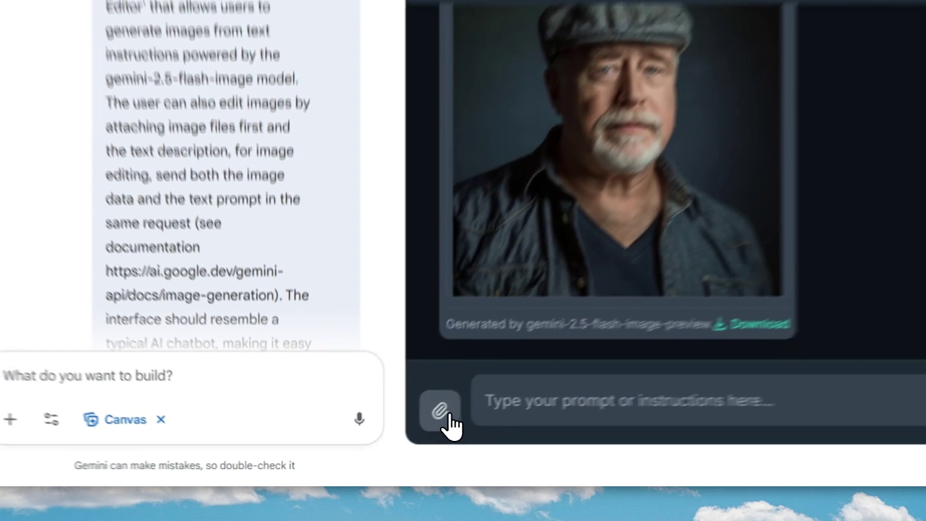
left_click(386, 438)
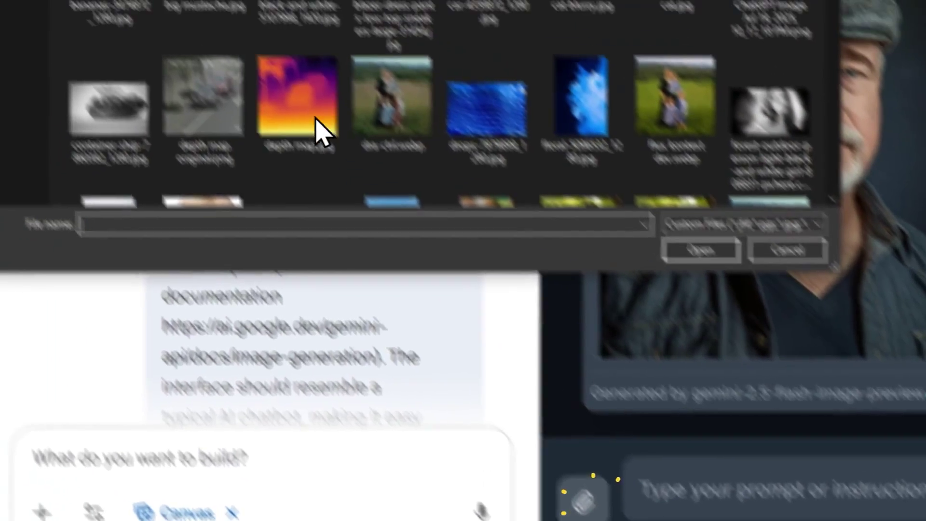
left_click(197, 171)
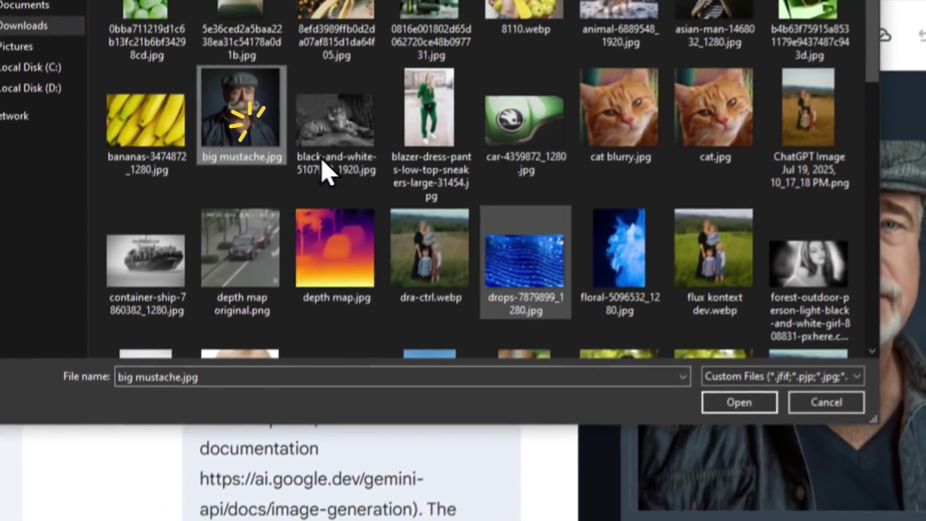
left_click(739, 402)
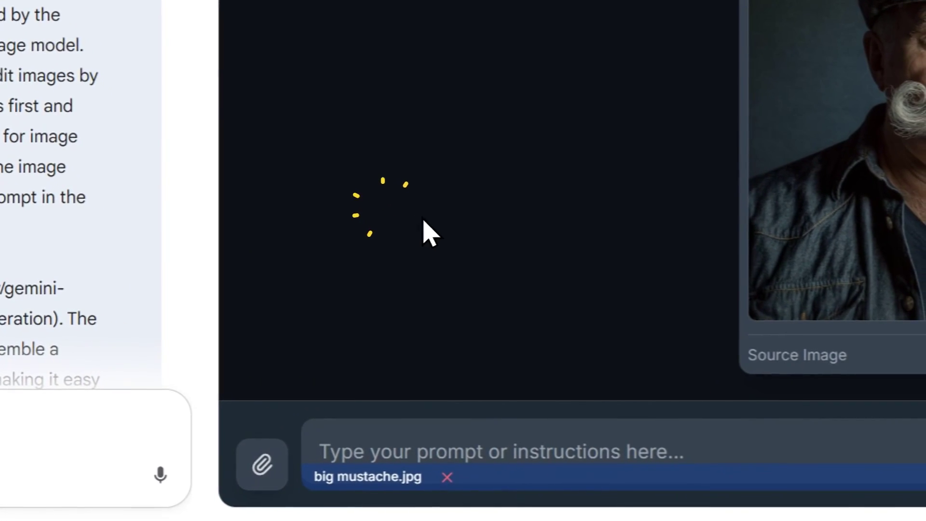
- Send 'remove the moustache' and check the clean-shaven portrait's corner for a watermark
left_click(459, 458)
type("remove the moustache")
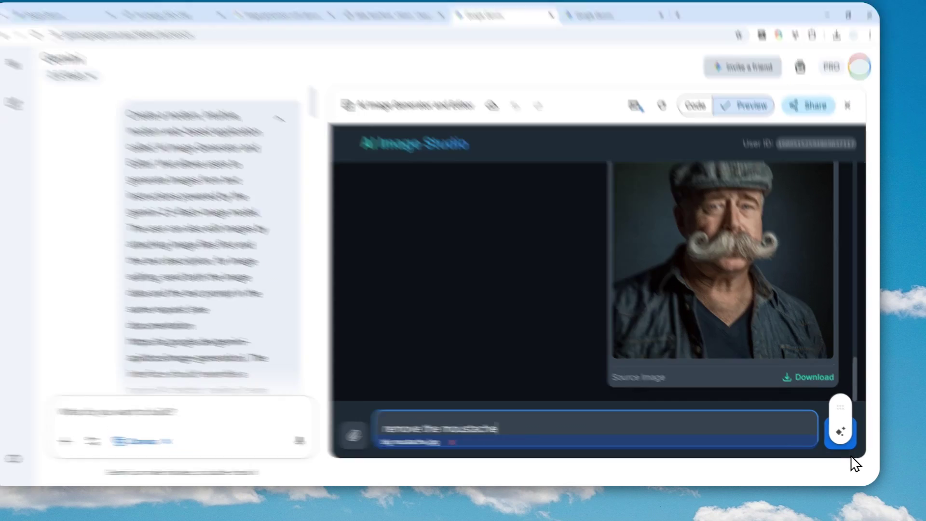
left_click(855, 447)
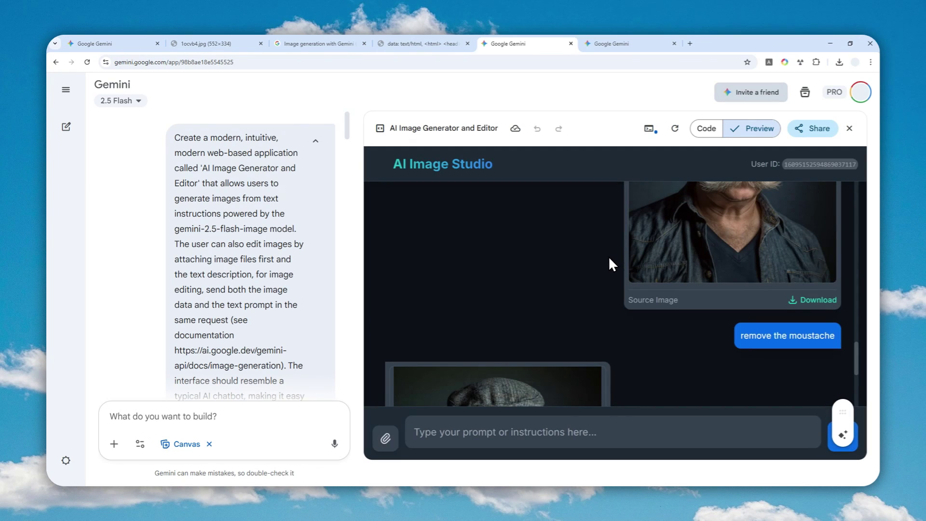
scroll(606, 253, "down", 5)
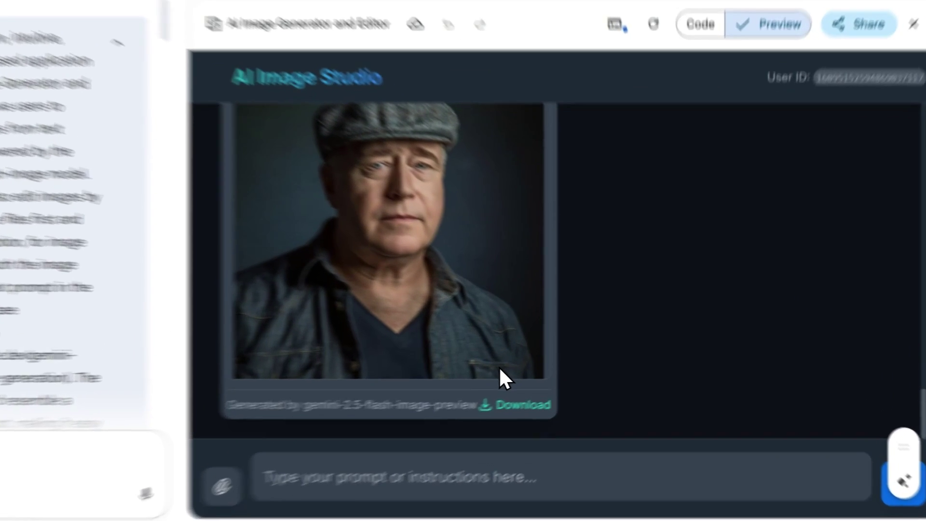
left_click(578, 362)
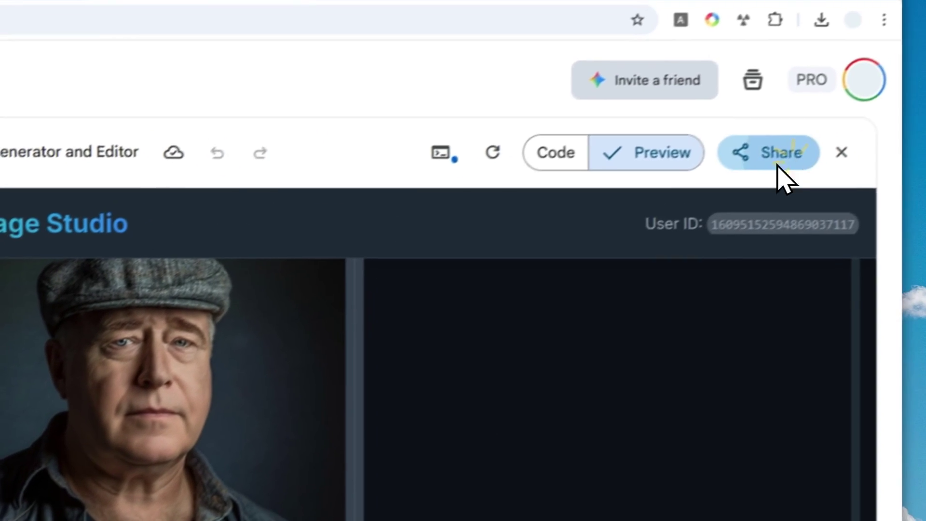
- Create and copy a public share link for AI Image Studio, then load it in a new tab
left_click(878, 29)
left_click(680, 219)
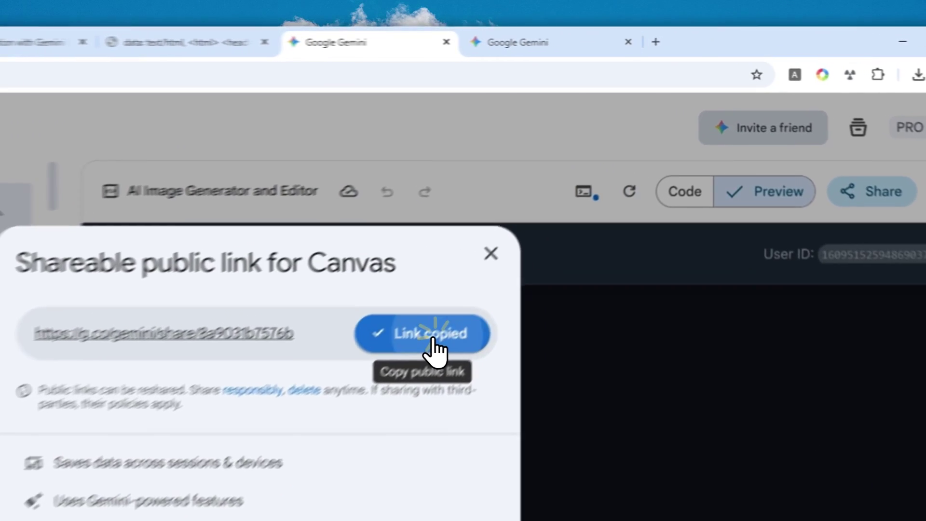
left_click(564, 212)
left_click(690, 44)
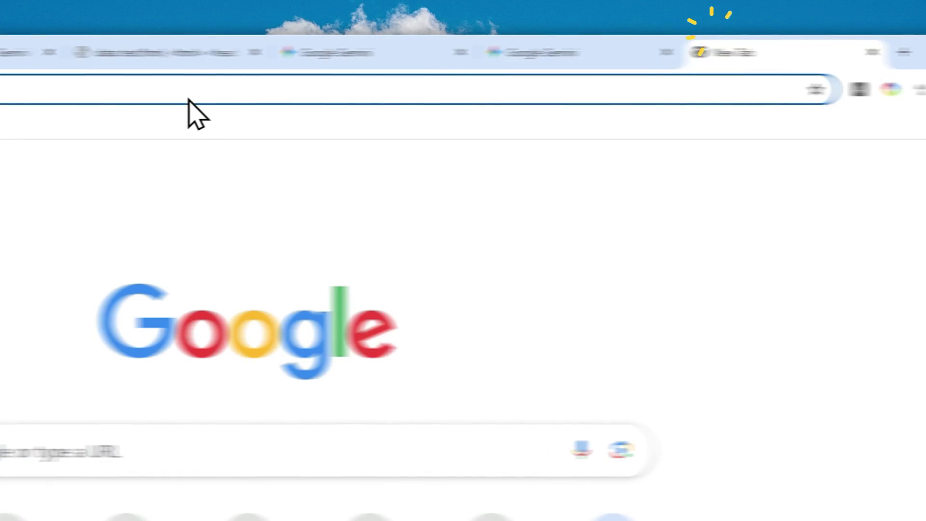
key("ctrl+v")
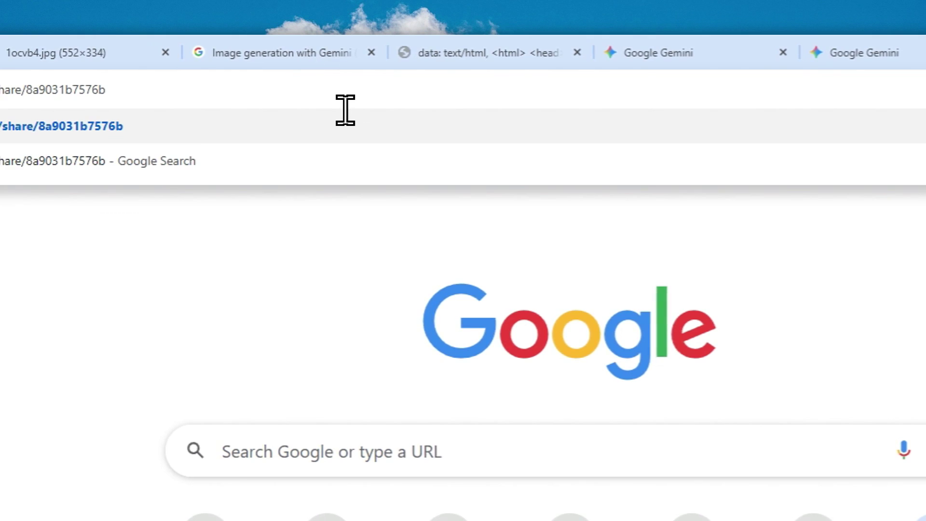
key("Return")
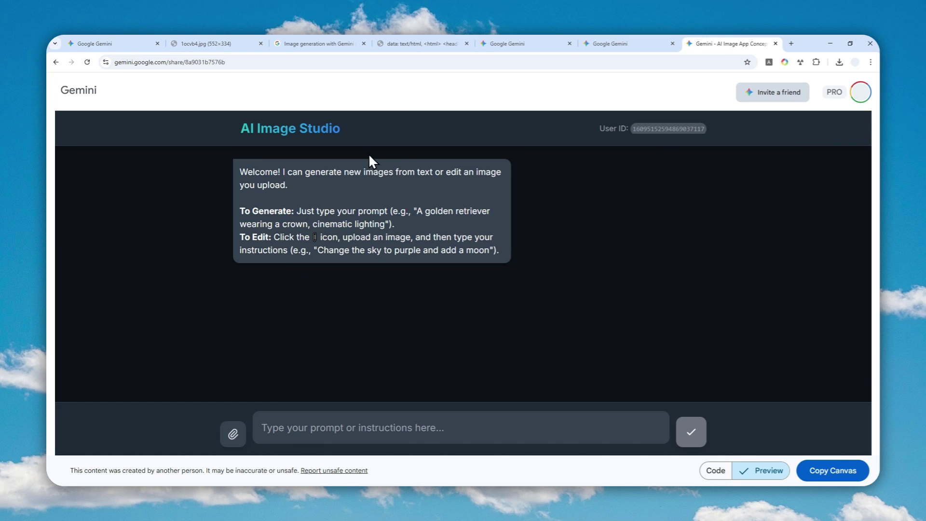
- Return to the original canvas tab, dismiss the share dialog and scroll up to the badminton picture
left_click(530, 45)
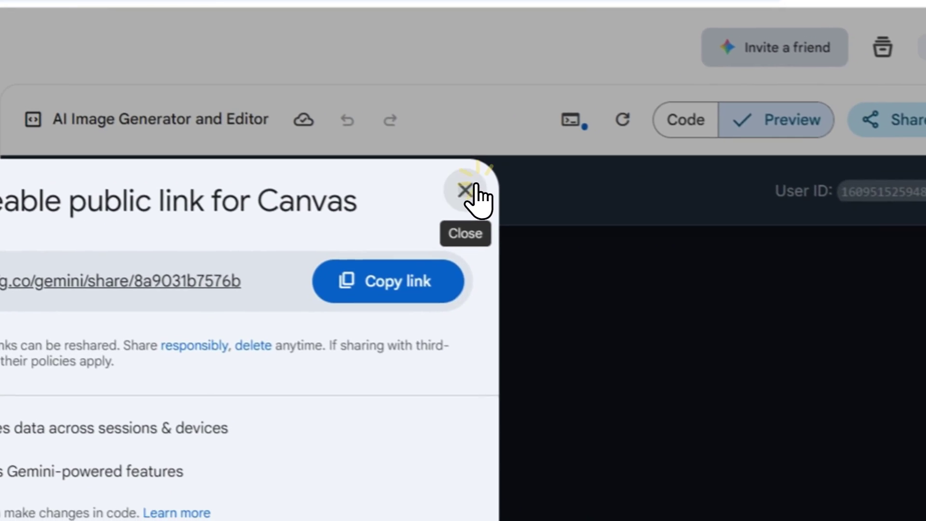
left_click(513, 258)
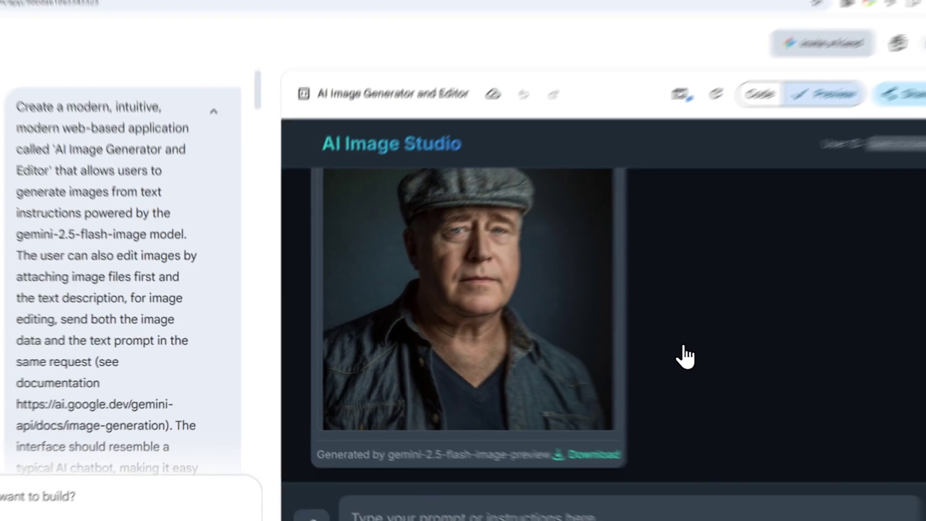
scroll(685, 357, "up", 15)
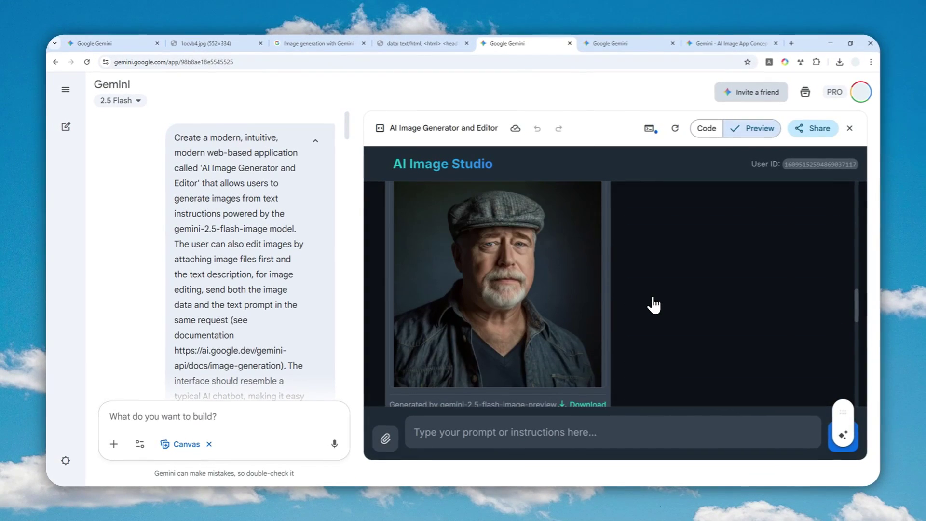
scroll(647, 289, "up", 10)
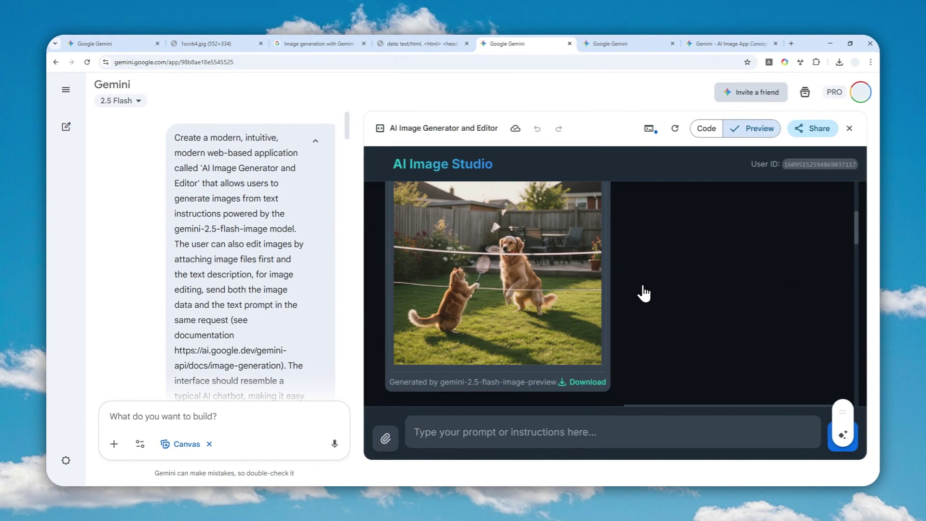